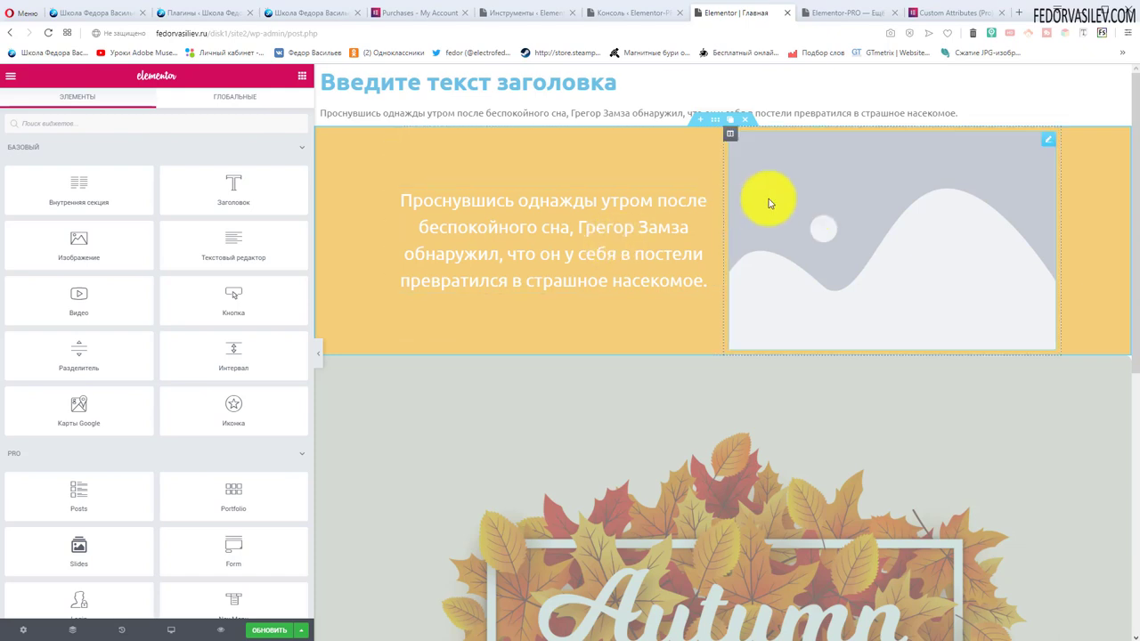
- Try adding an empty column after the text column in the orange section, and remove it again
mouse_move(731, 140)
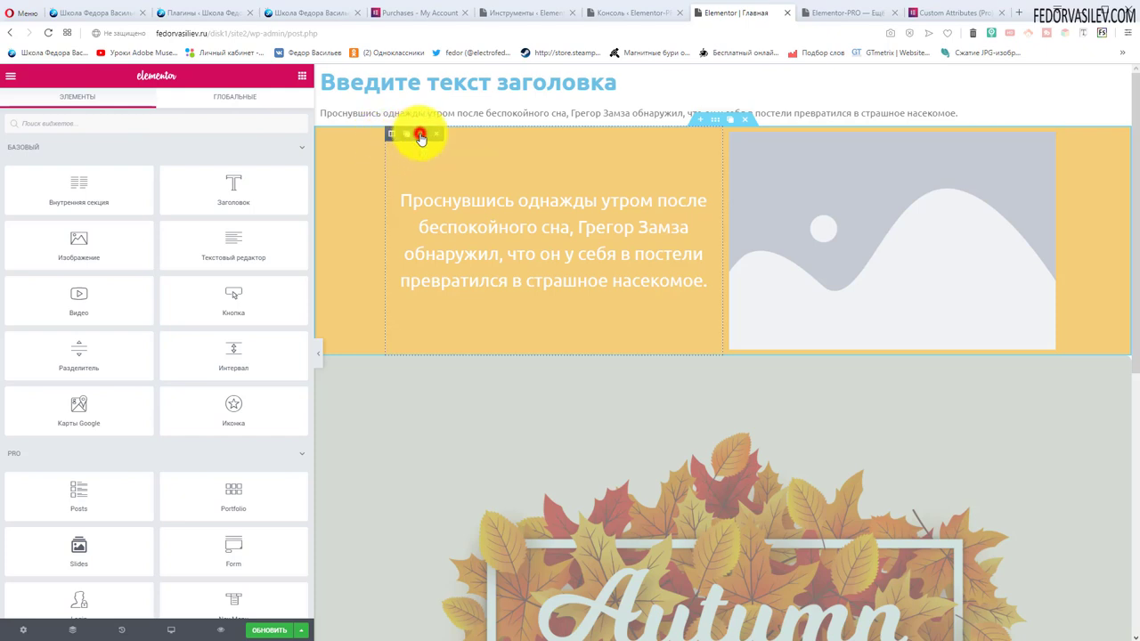
left_click(420, 135)
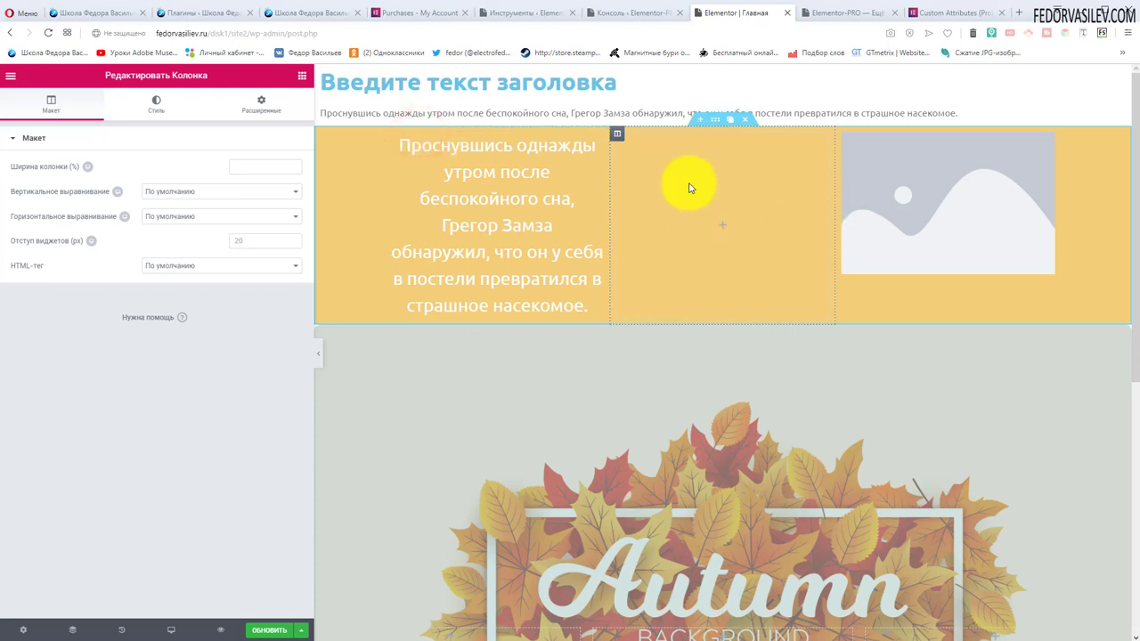
left_click(665, 138)
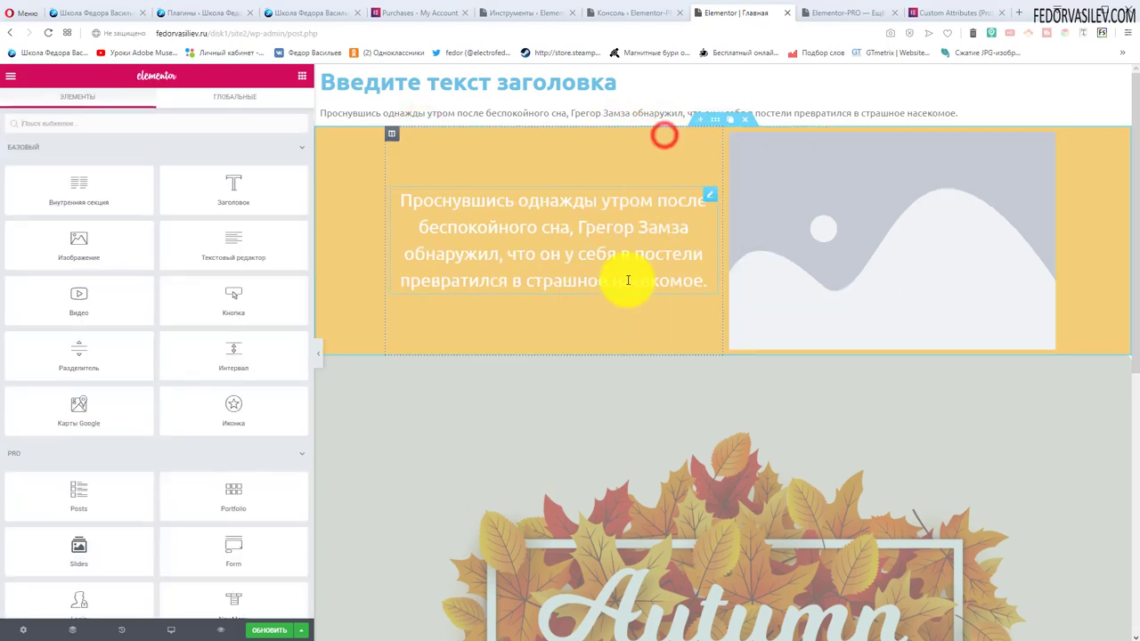
- Set the width of the text column in the orange section to 40%
left_click(391, 138)
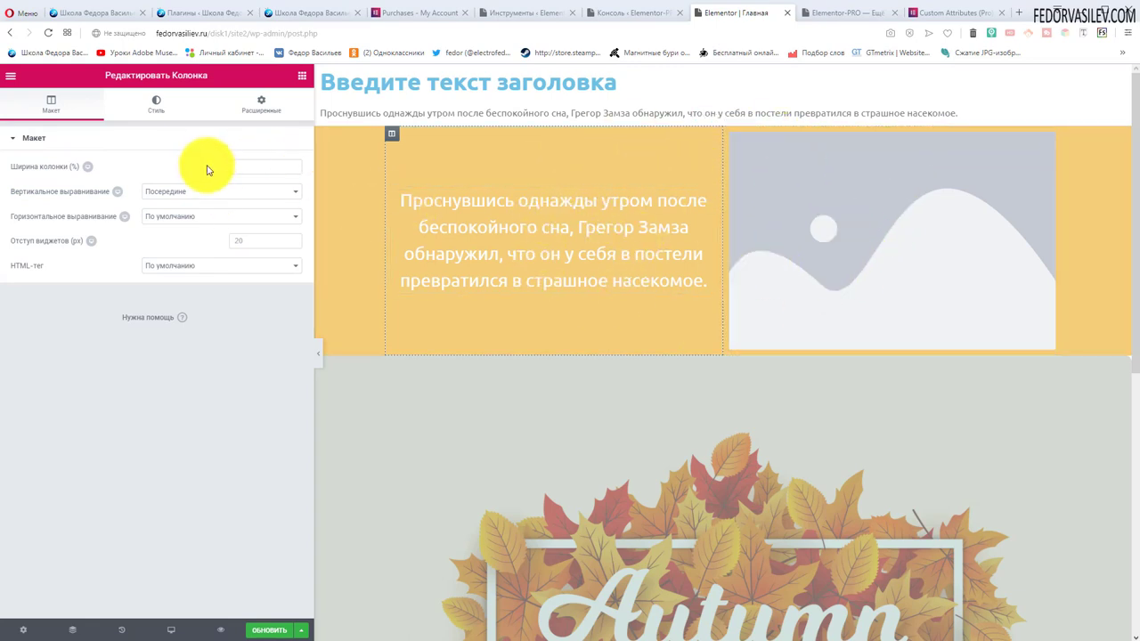
left_click(241, 166)
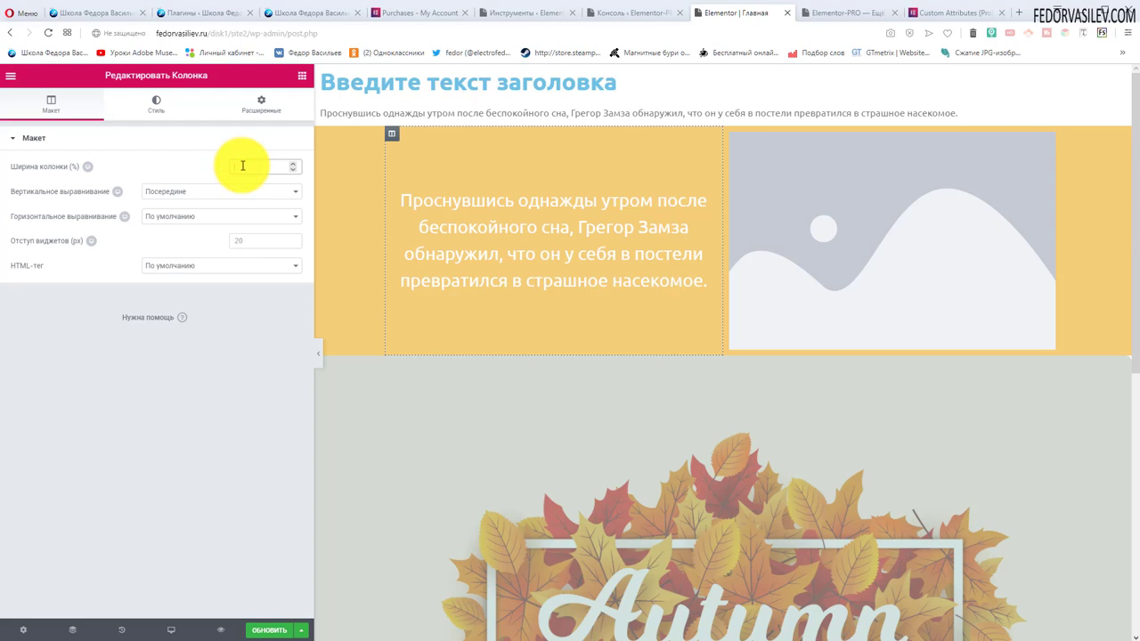
type("40")
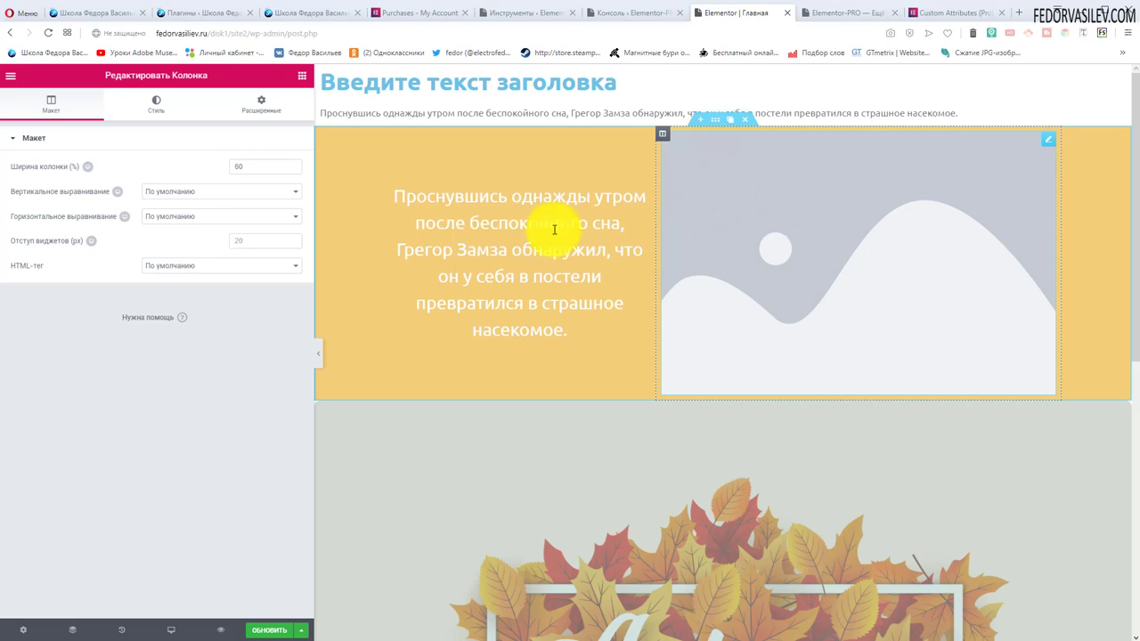
- Set the text column's width to 10% for the mobile layout only
left_click(392, 134)
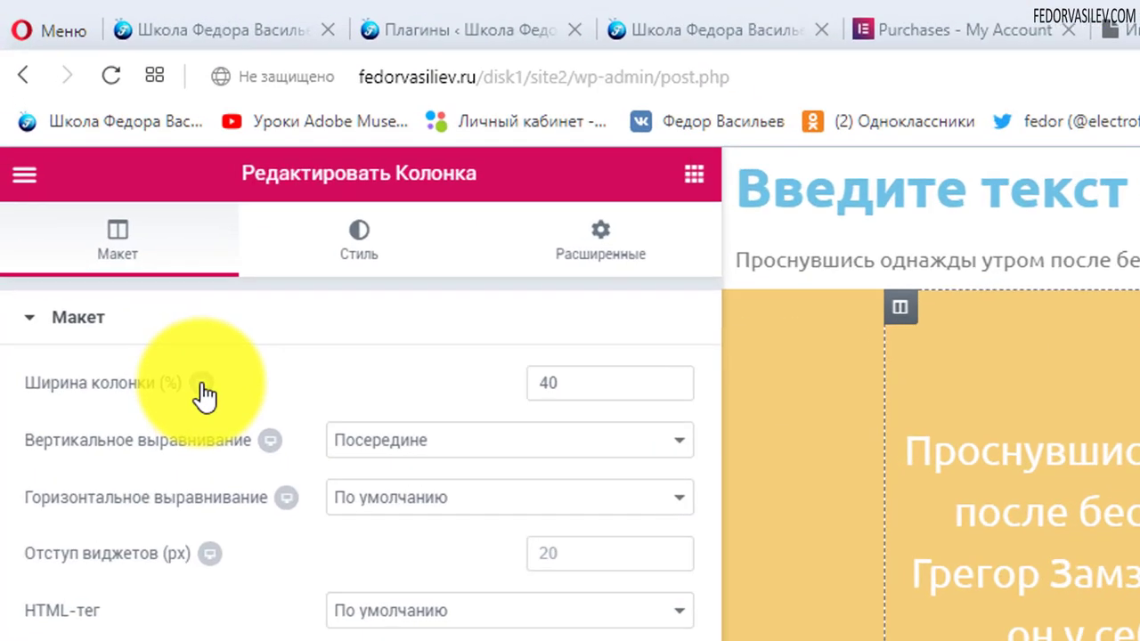
left_click(89, 169)
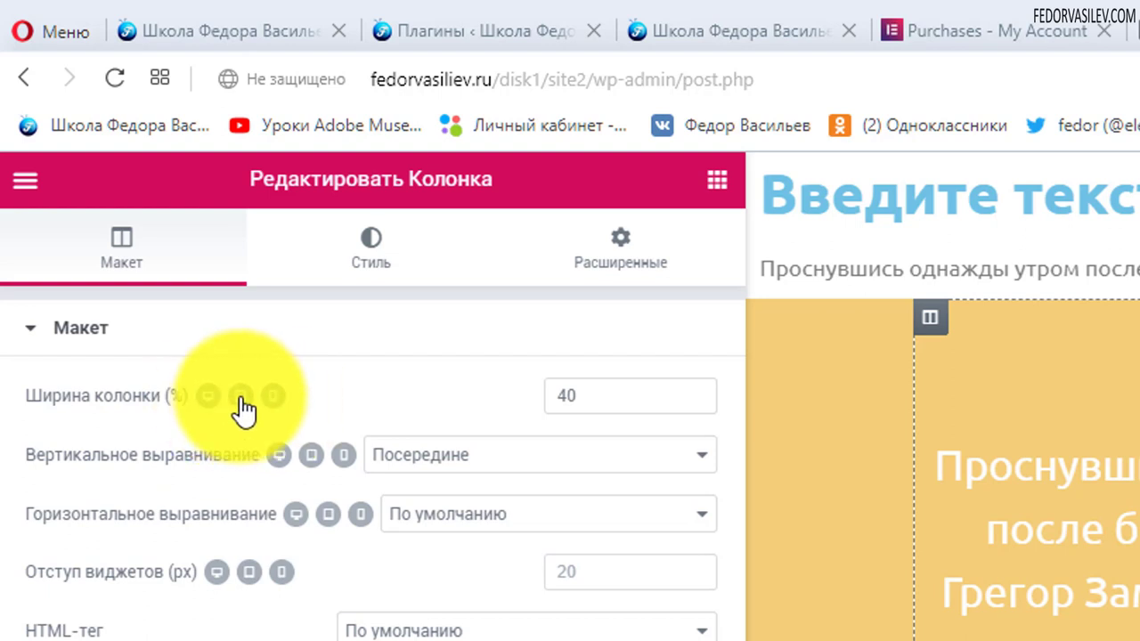
left_click(240, 396)
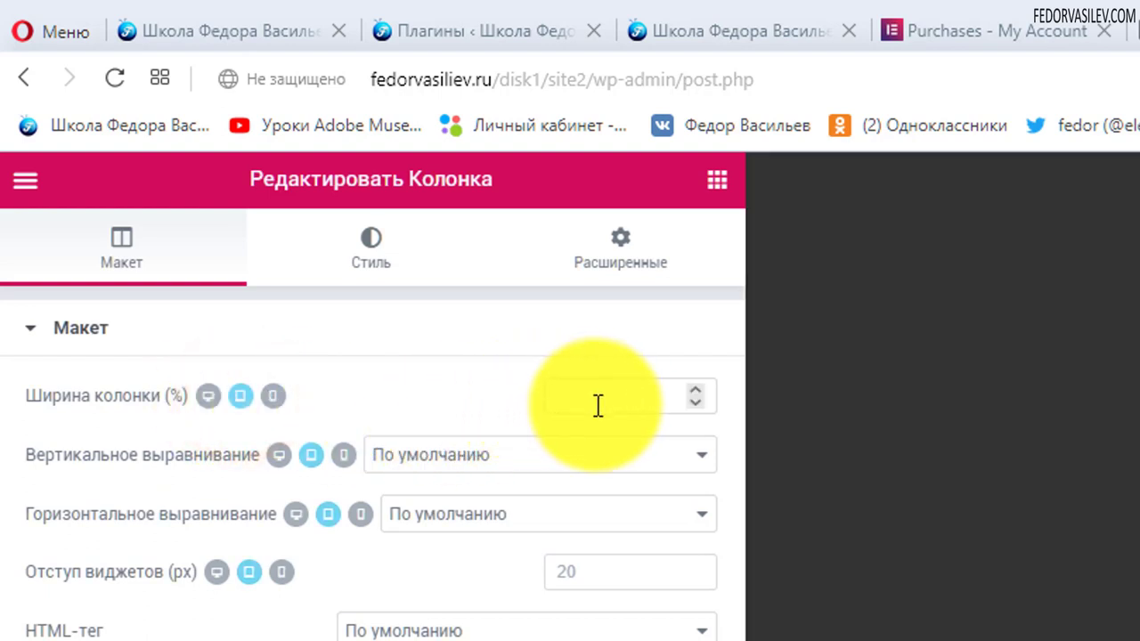
left_click(273, 397)
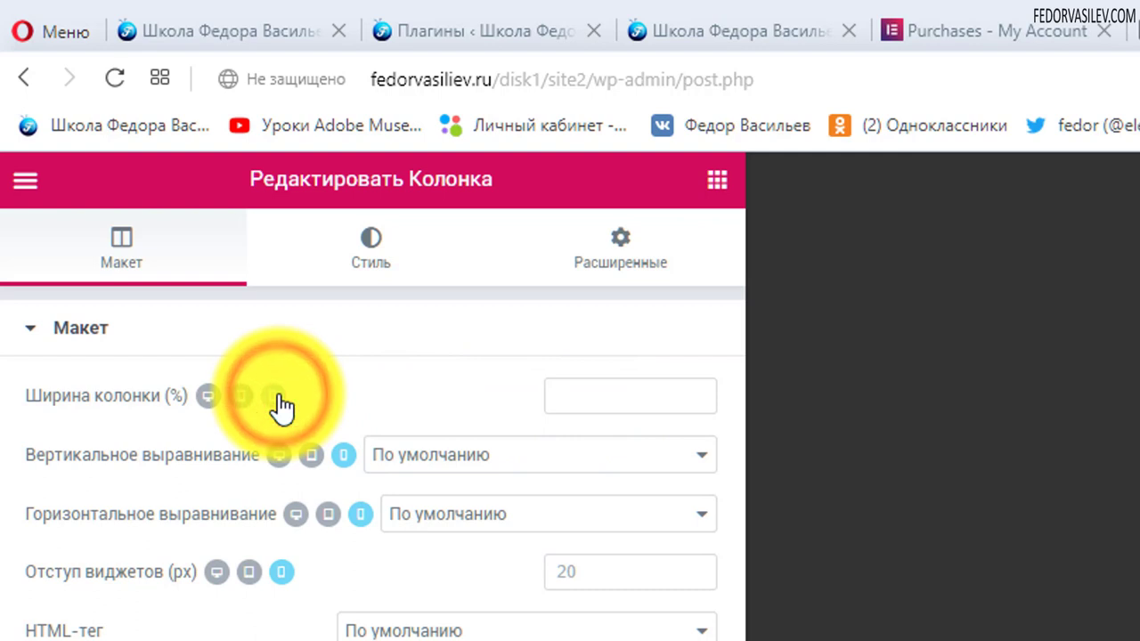
left_click(590, 396)
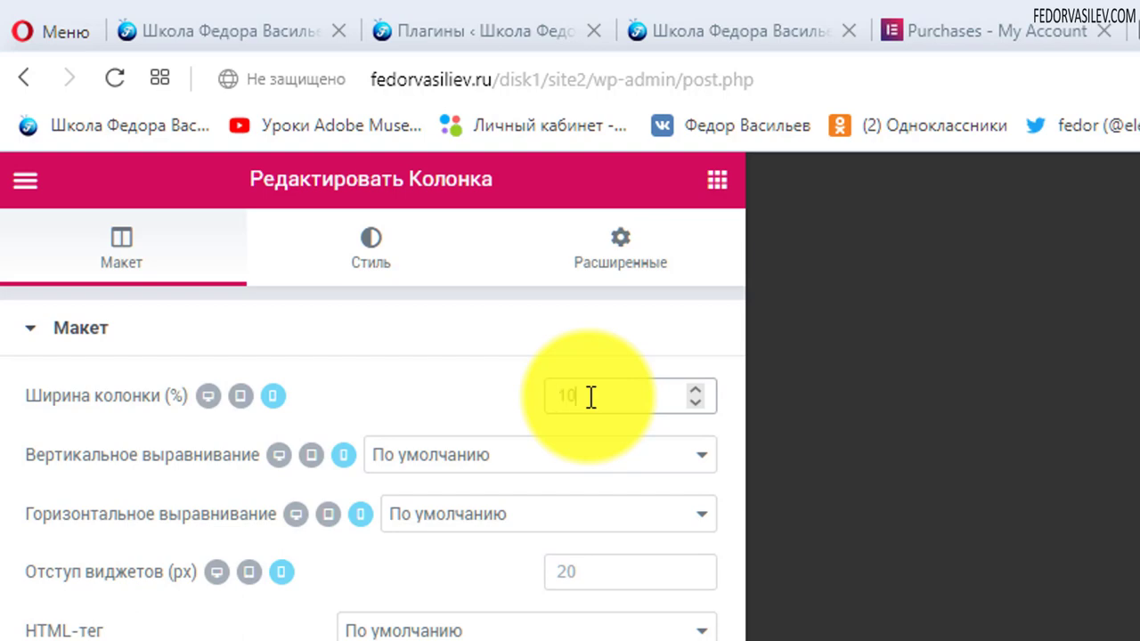
type("10")
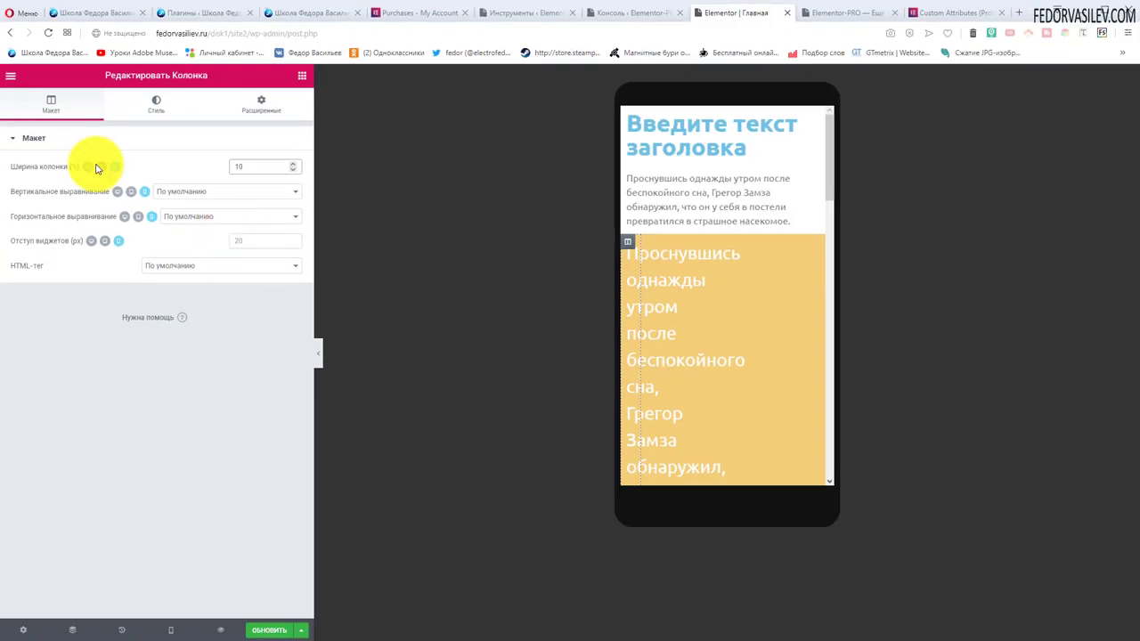
- Check the text column's width in the tablet and desktop layouts and return to the mobile width value
left_click(241, 395)
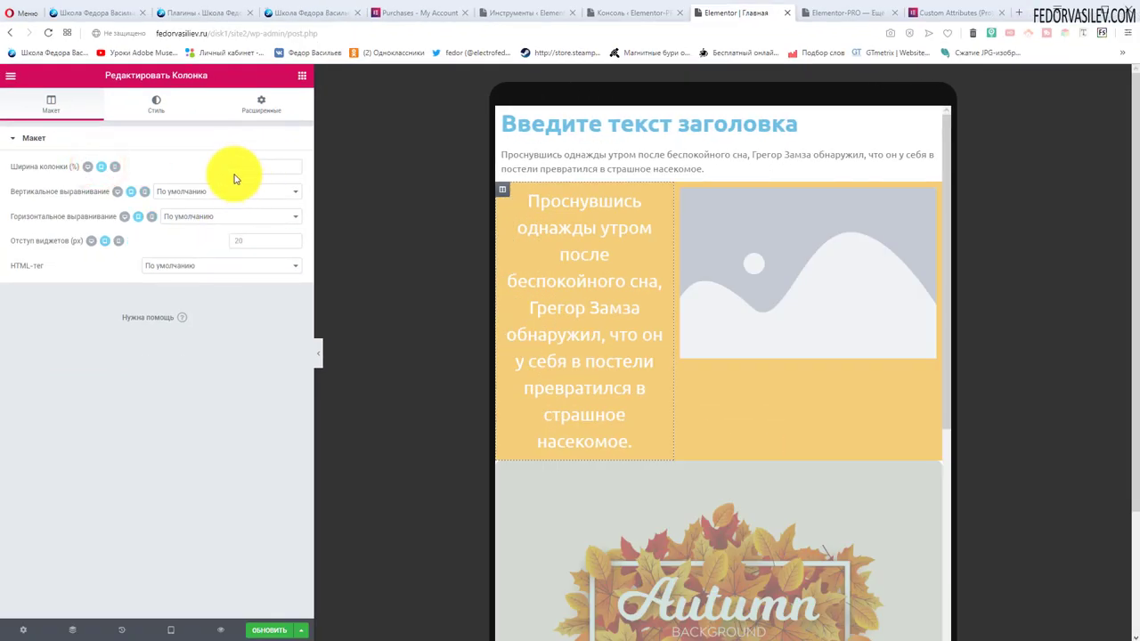
left_click(87, 166)
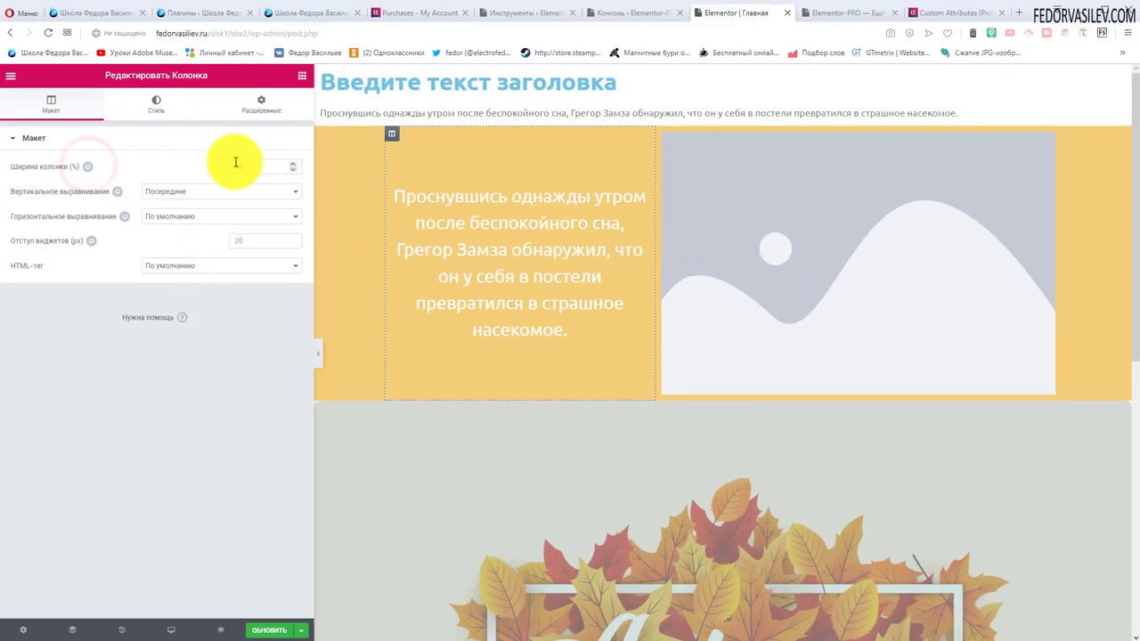
left_click(86, 169)
left_click(115, 166)
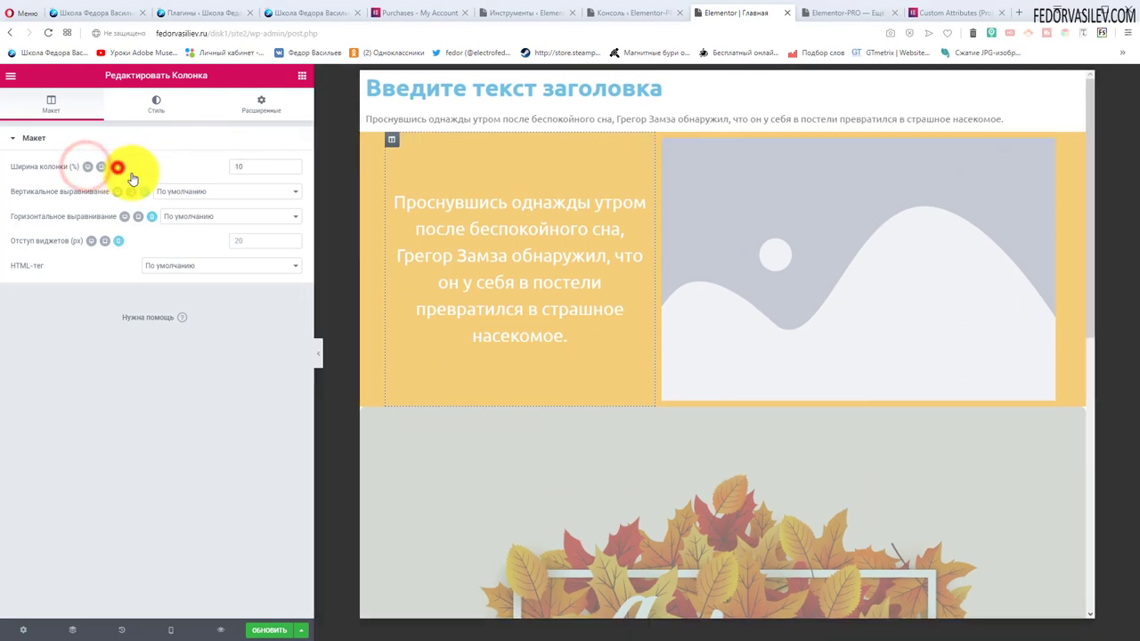
left_click(254, 167)
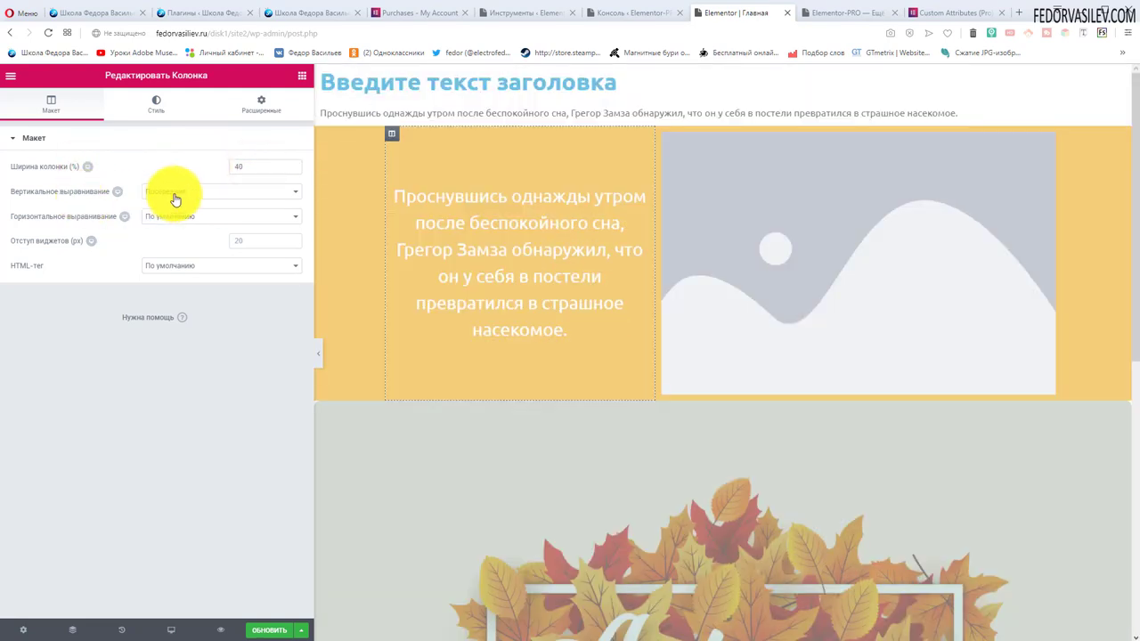
- Try the vertical alignment Верх on the text column and set it back to Посередине
left_click(174, 198)
left_click(166, 216)
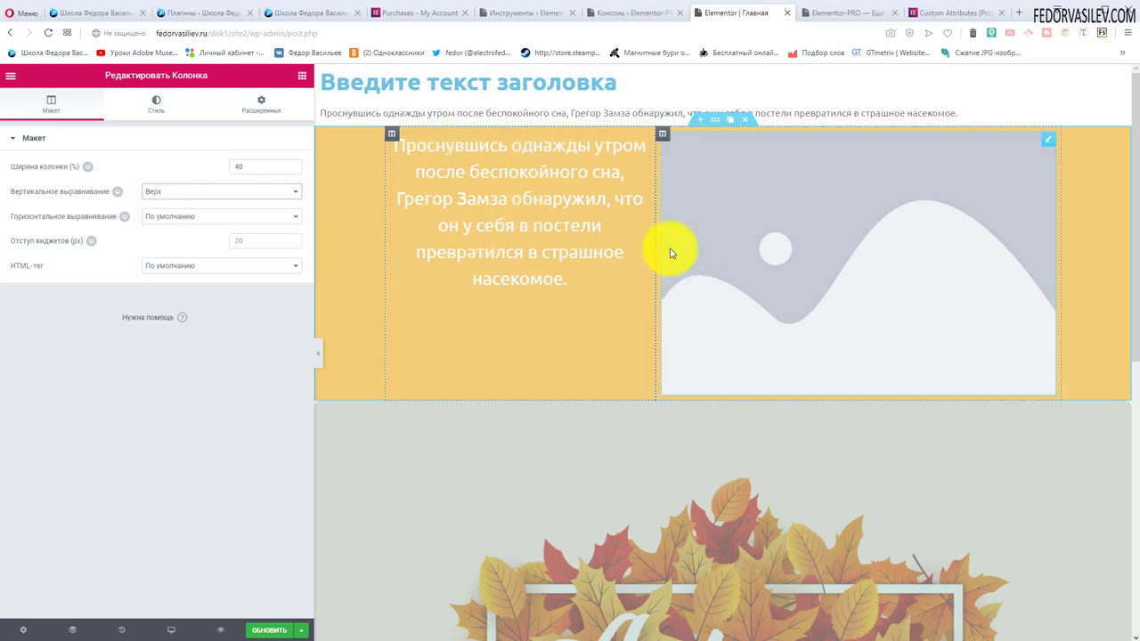
left_click(185, 191)
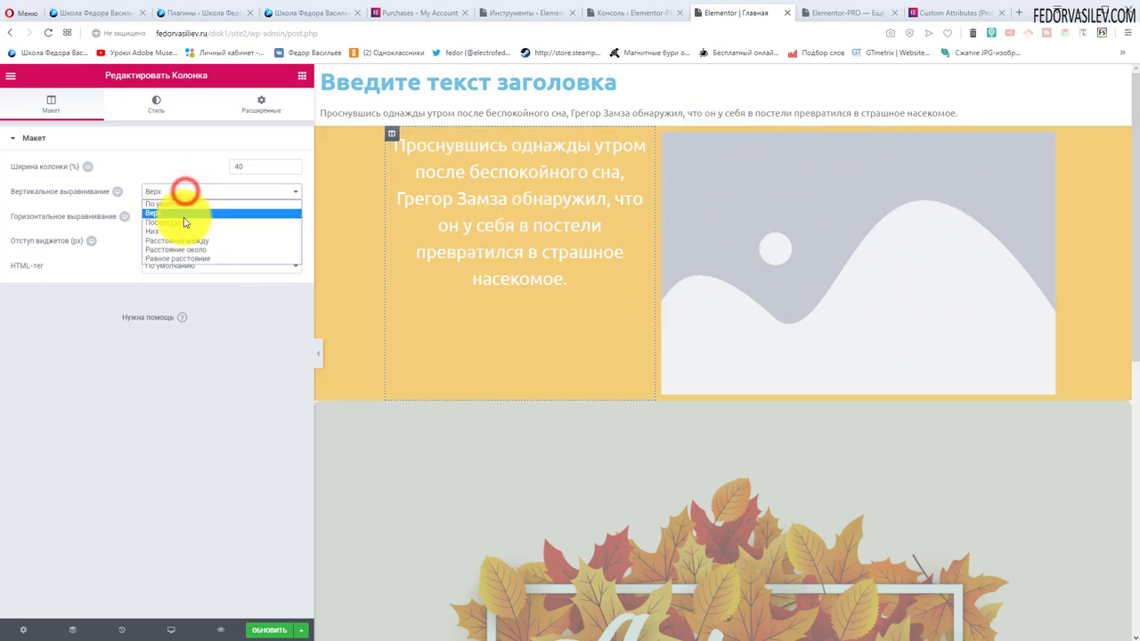
left_click(187, 224)
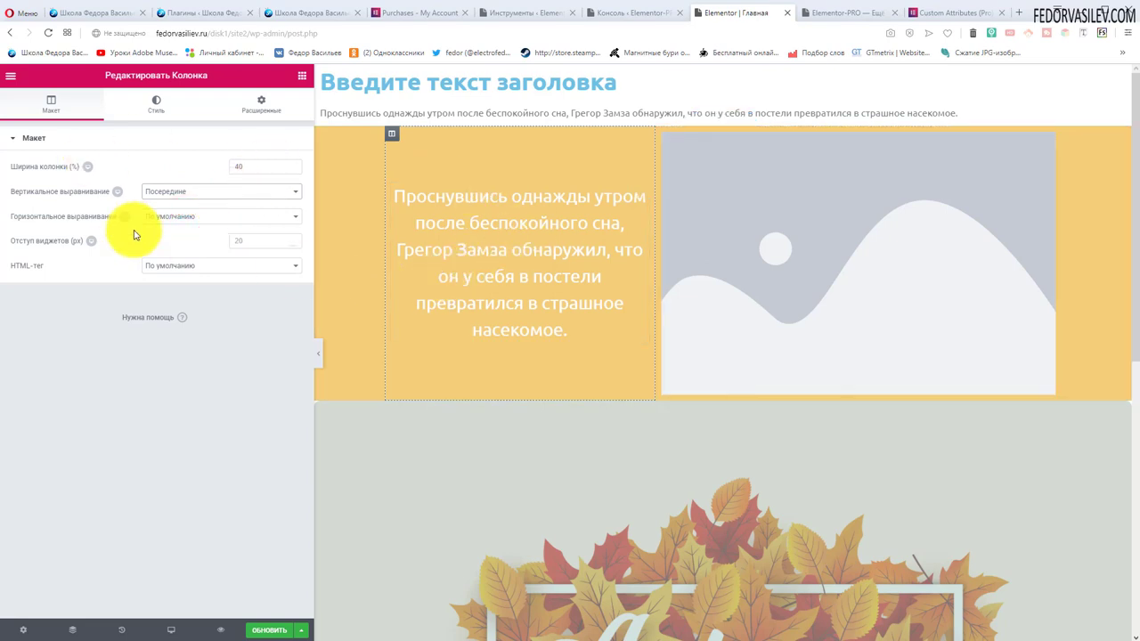
- Review the text column's horizontal alignment and HTML tag options, keeping the HTML tag at По умолчанию
left_click(190, 216)
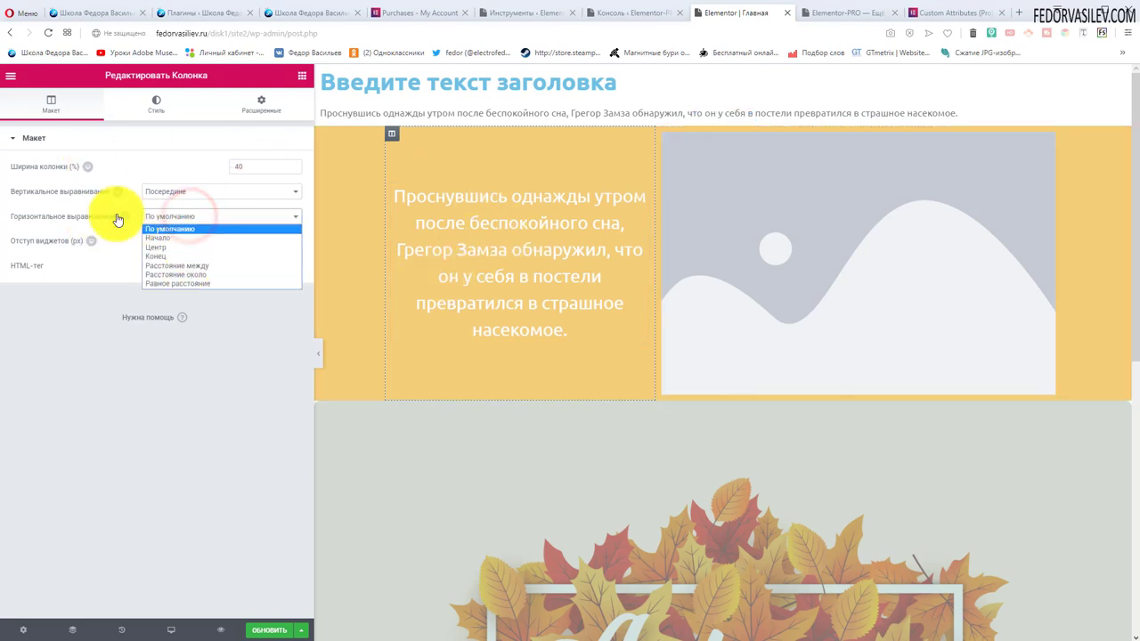
left_click(76, 215)
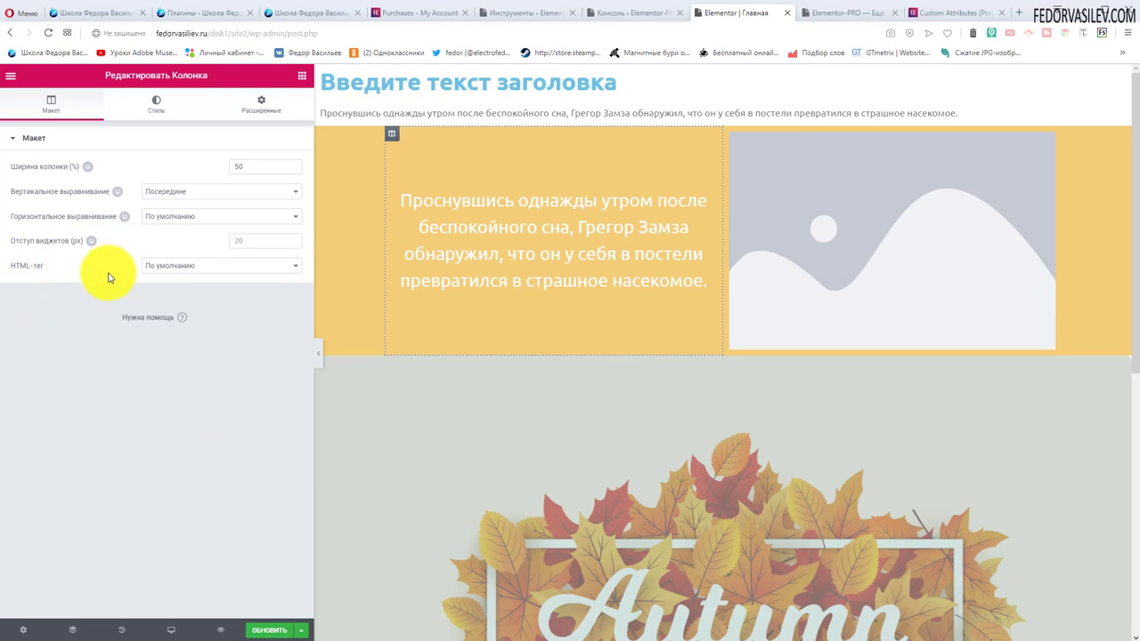
left_click(173, 267)
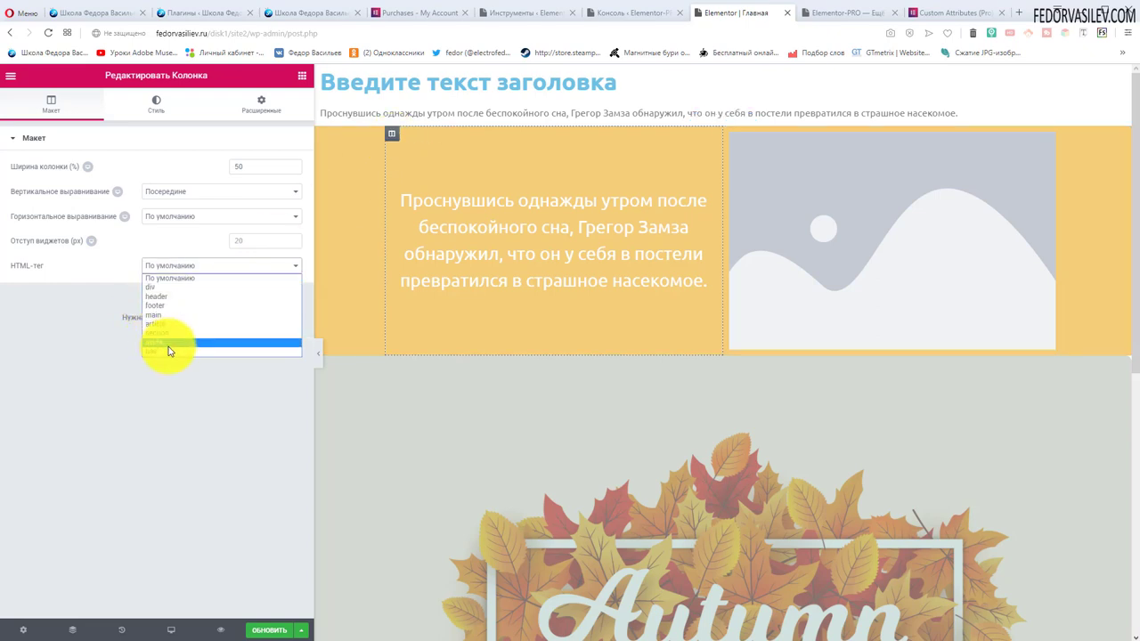
left_click(170, 280)
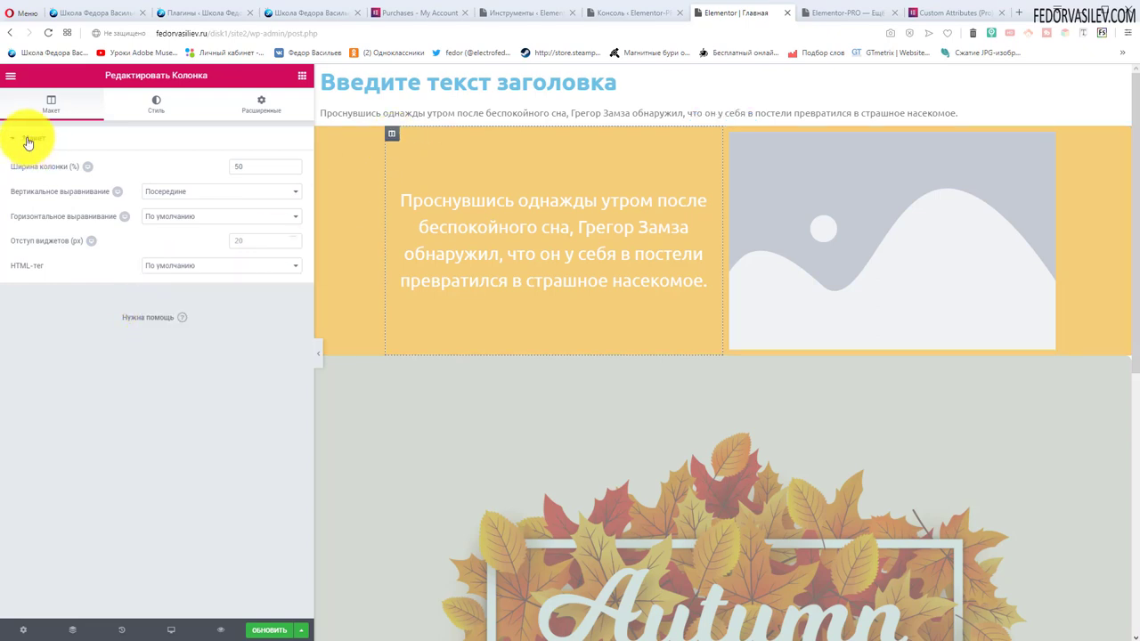
- Give the text column a classic background in solid black, #000000
left_click(148, 103)
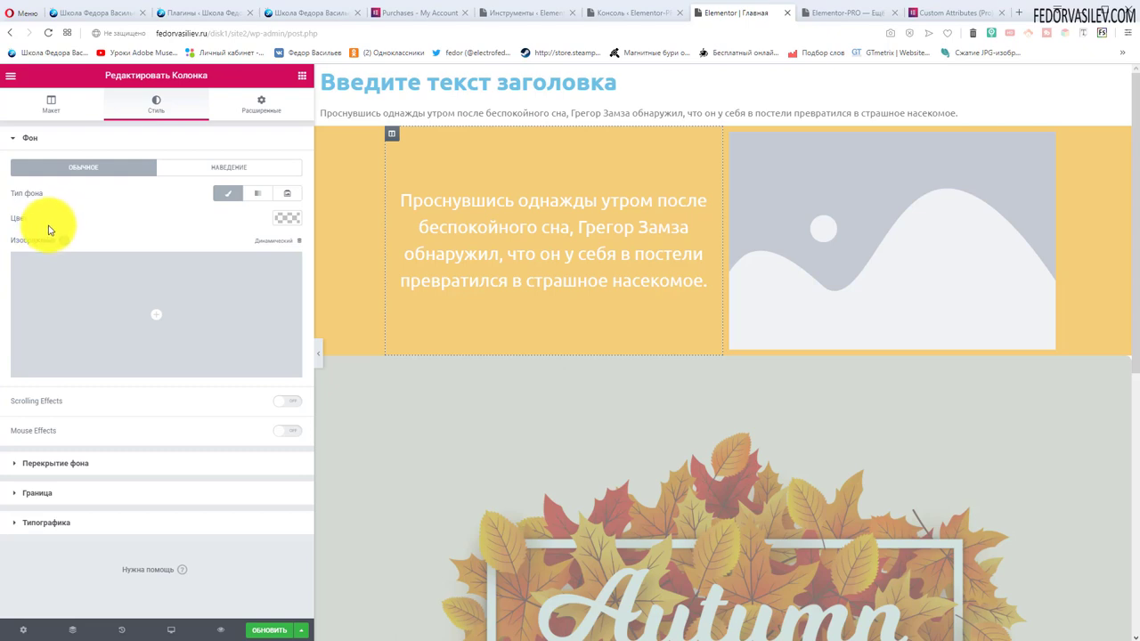
left_click(224, 195)
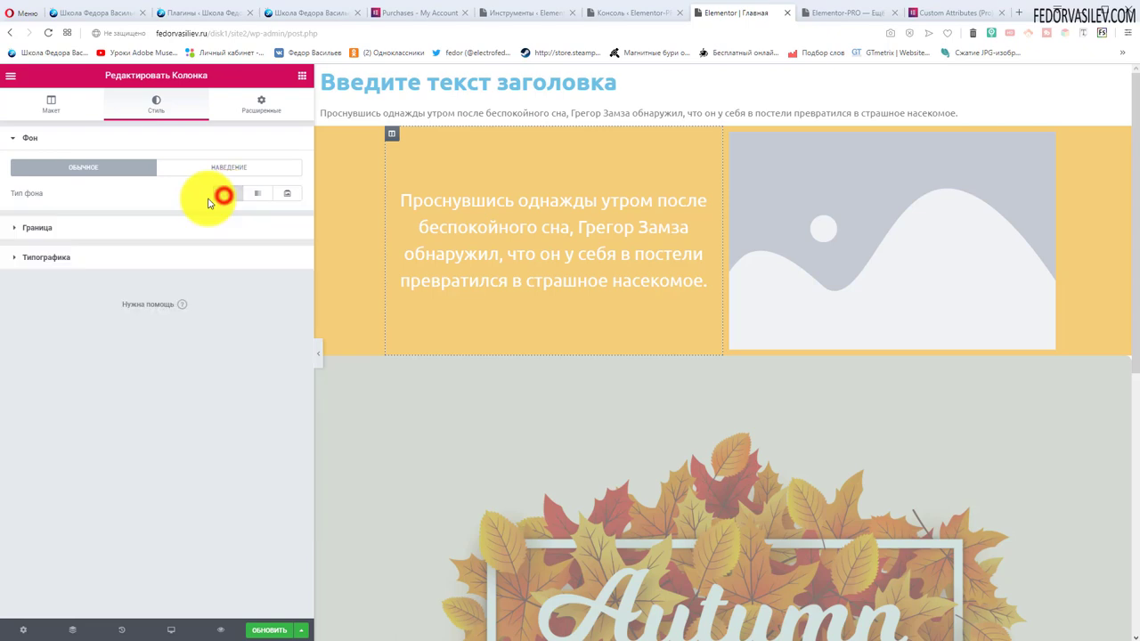
left_click(224, 194)
left_click(286, 221)
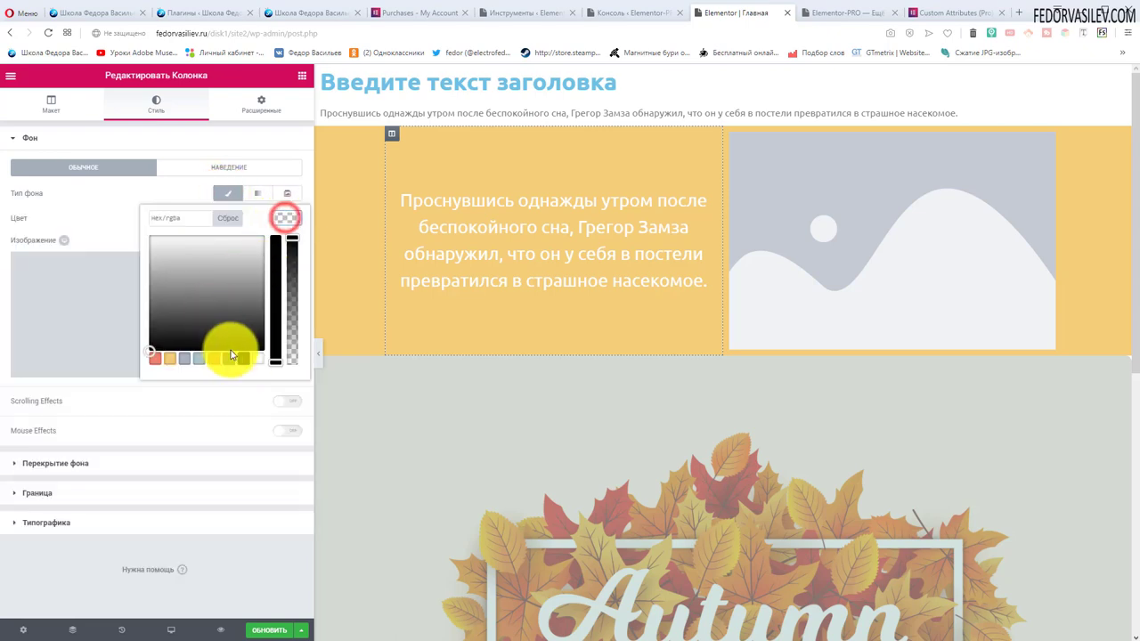
left_click(244, 358)
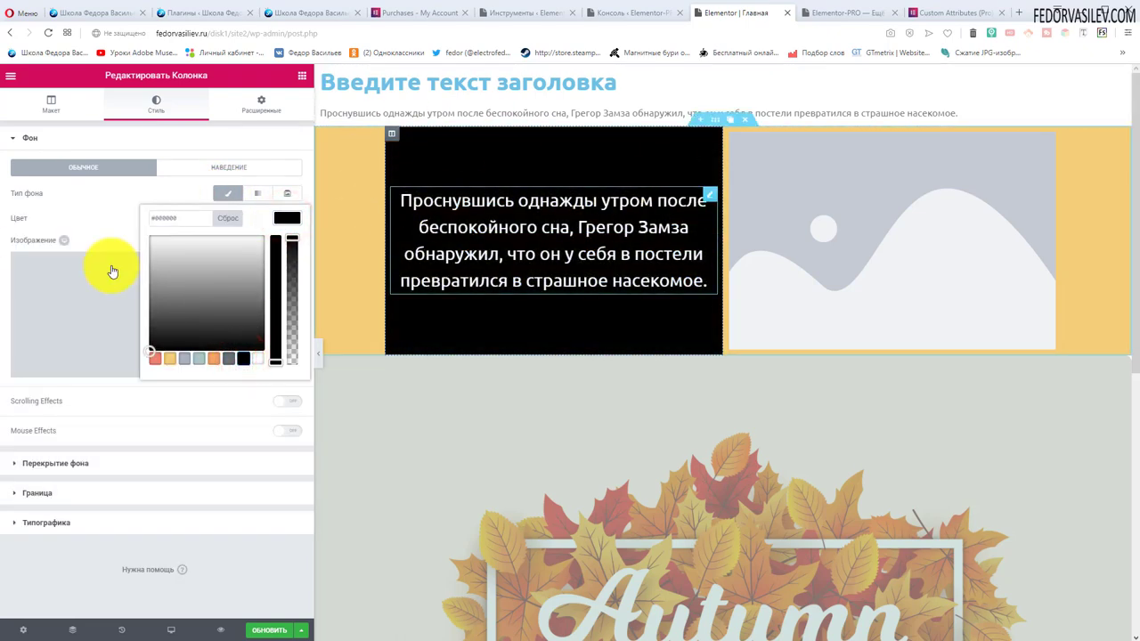
left_click(94, 204)
- Try the gradient and slideshow background types on the text column and switch back to the classic type
left_click(253, 194)
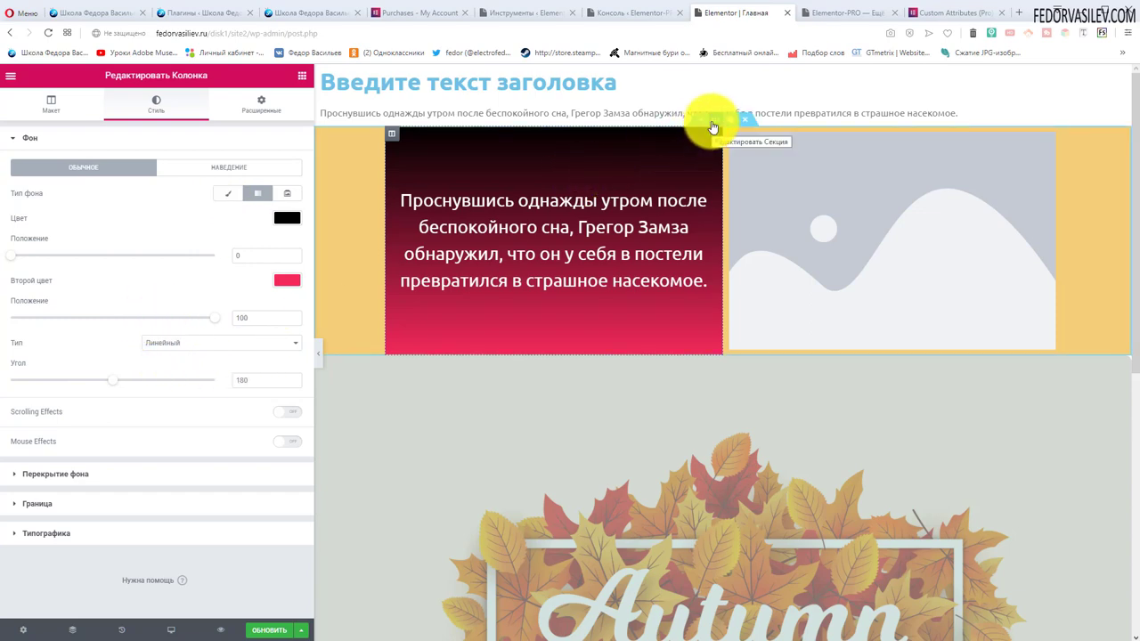
left_click(281, 195)
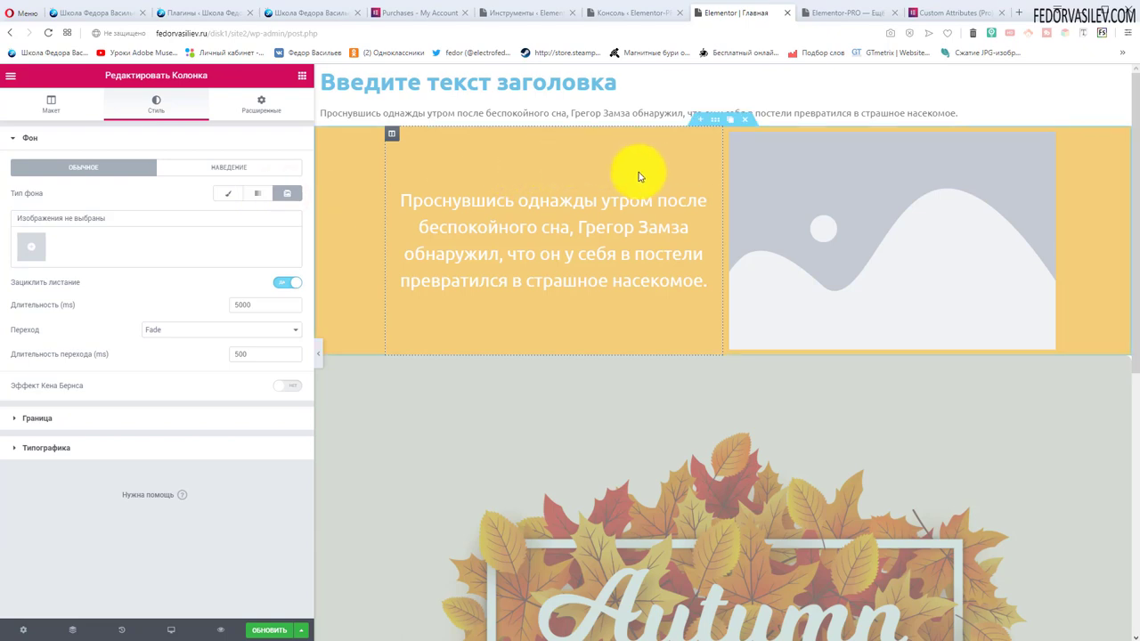
left_click(219, 196)
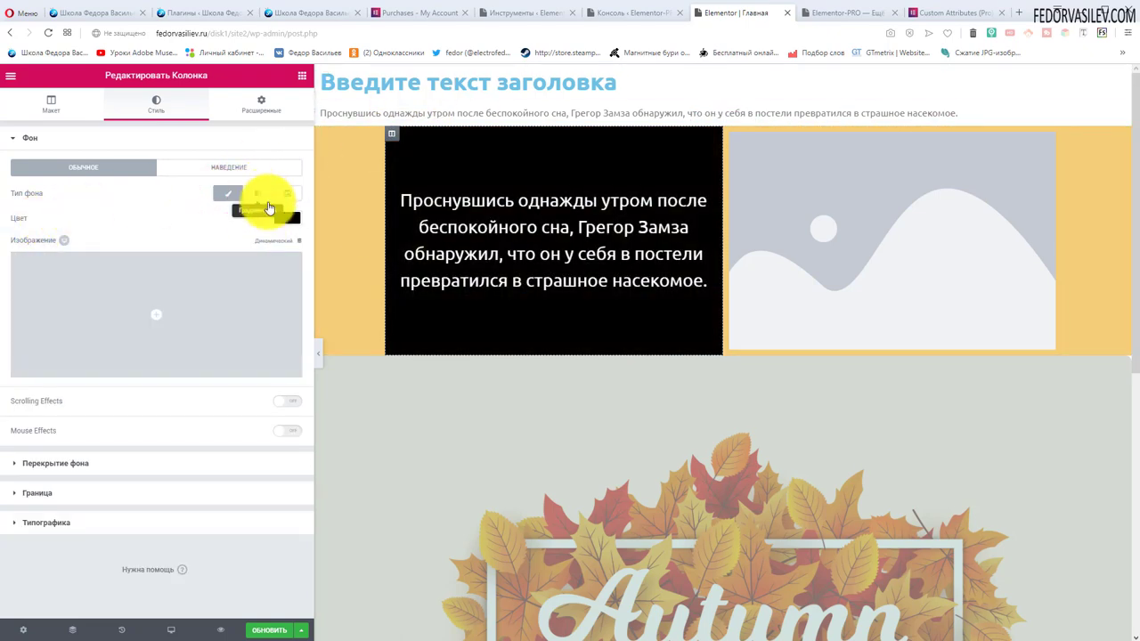
- Examine the text column's hover background, background overlay (Перекрытие фона) and border (Граница) style settings
left_click(36, 139)
left_click(36, 139)
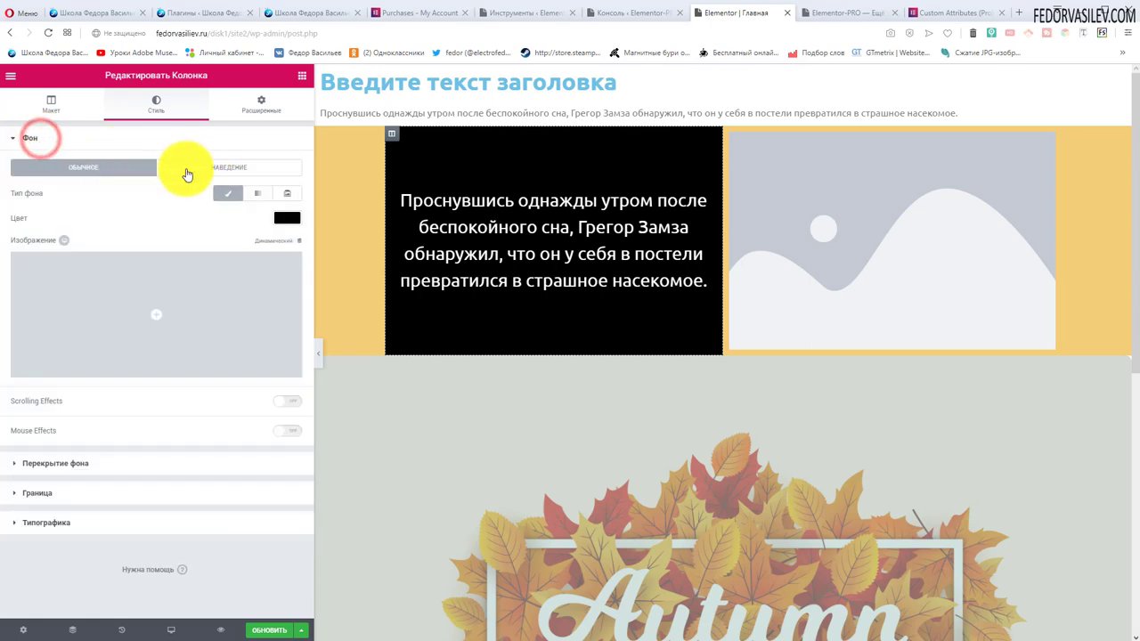
left_click(192, 169)
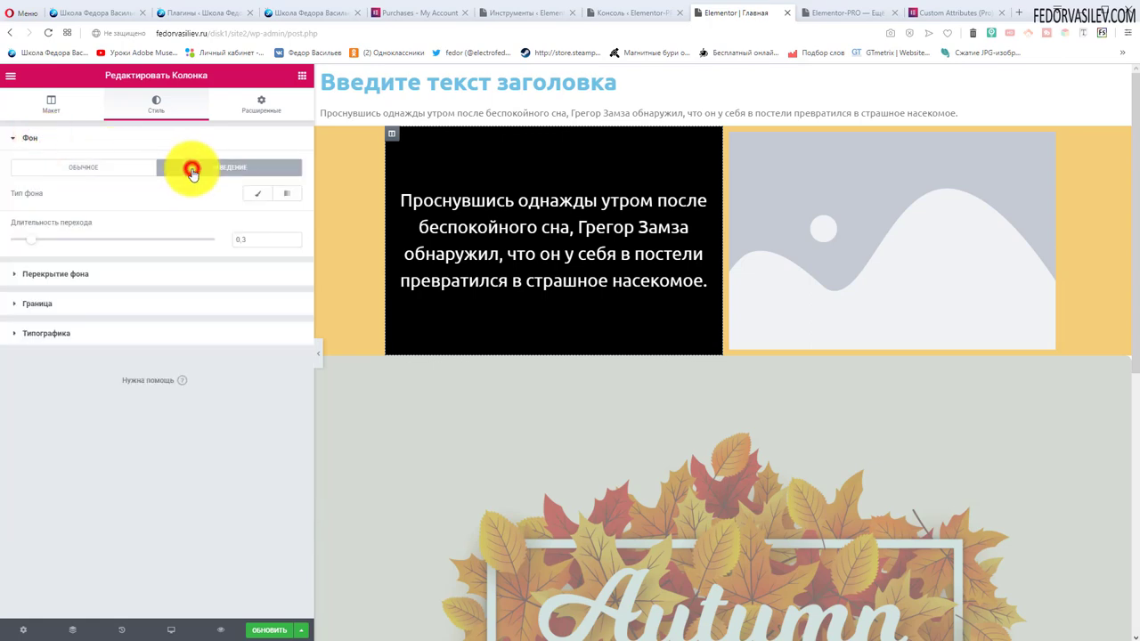
left_click(107, 170)
left_click(54, 139)
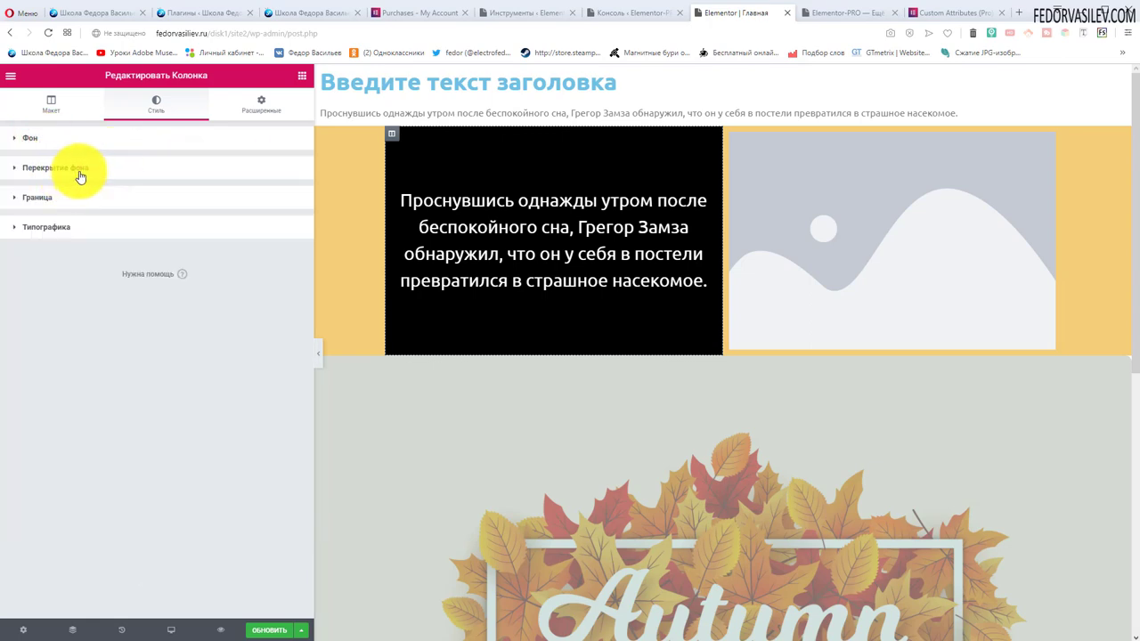
left_click(87, 168)
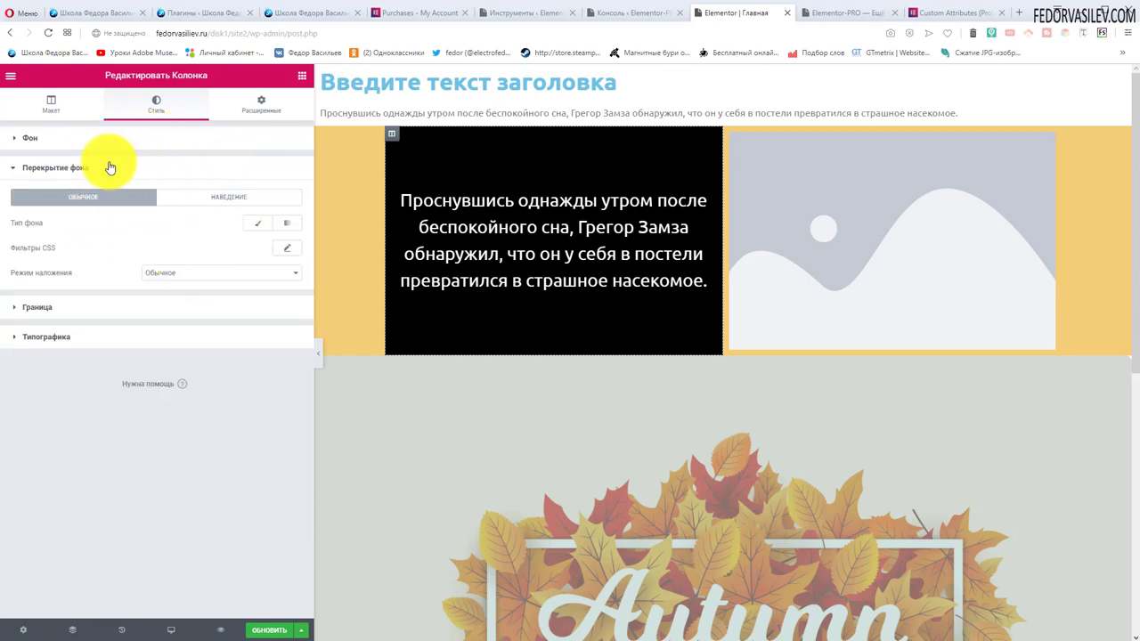
left_click(55, 167)
left_click(36, 200)
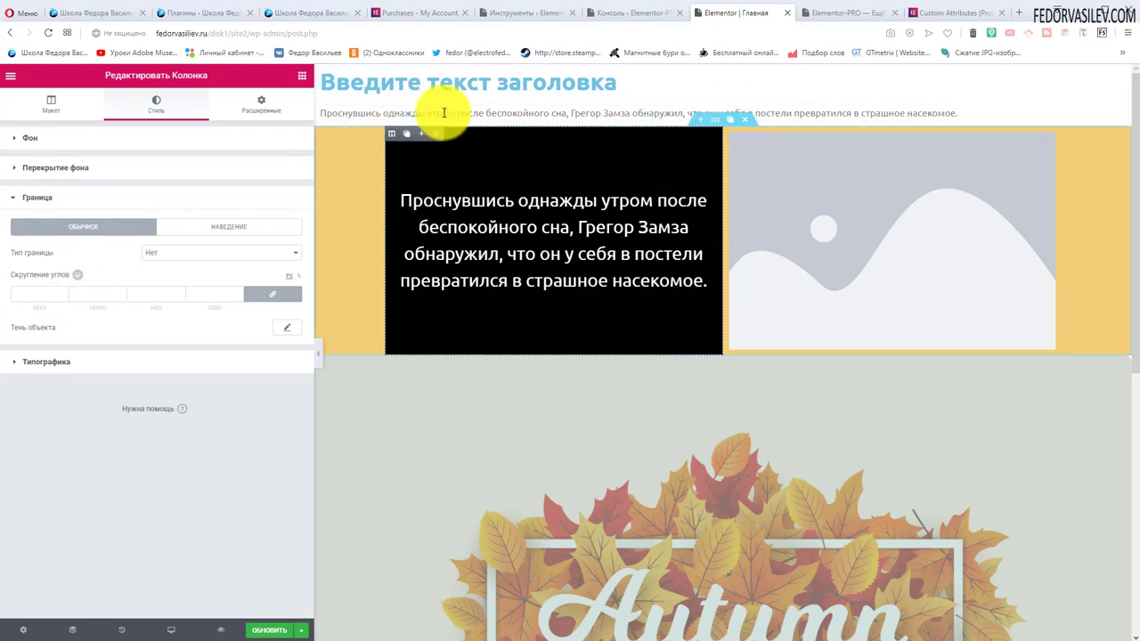
- Review the text column's typography (Типографика) and background (Фон) style settings
left_click(46, 361)
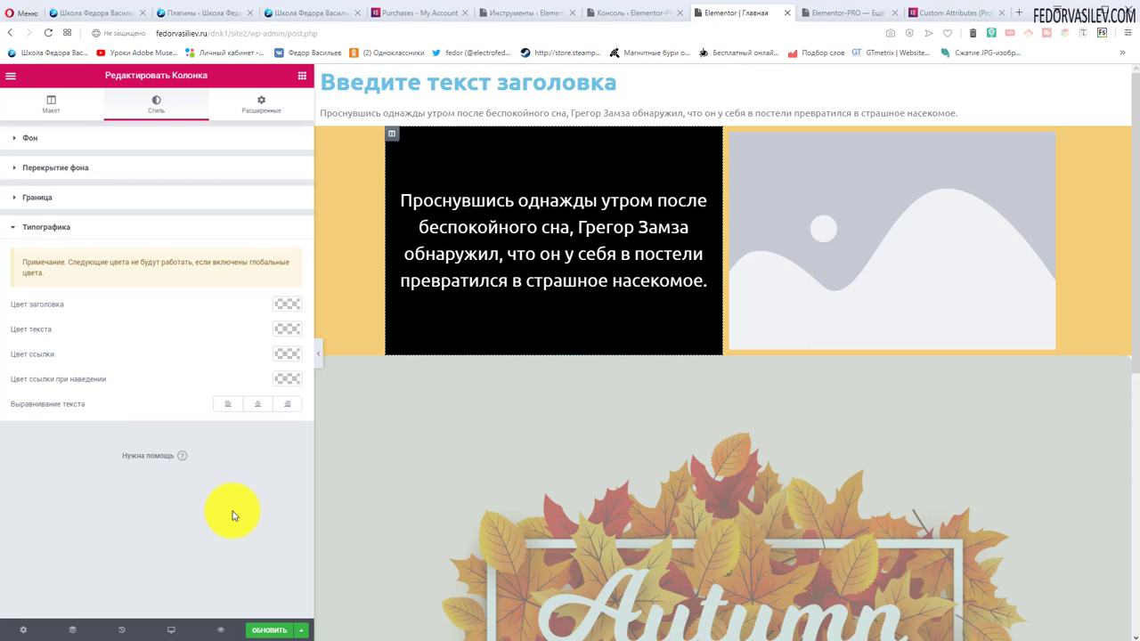
left_click(46, 227)
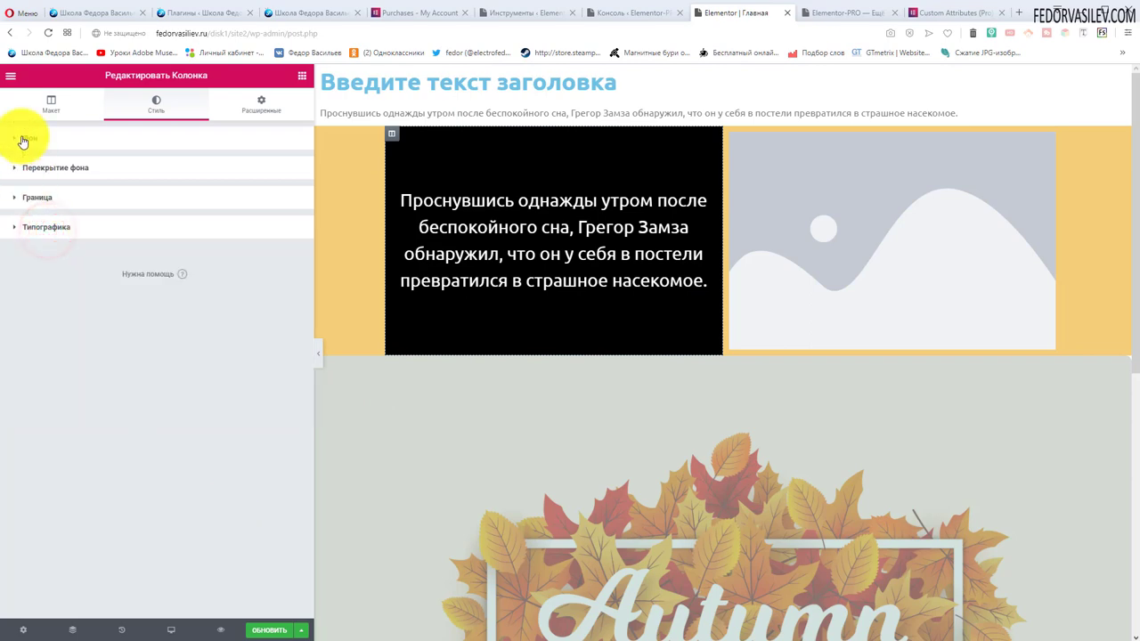
left_click(22, 140)
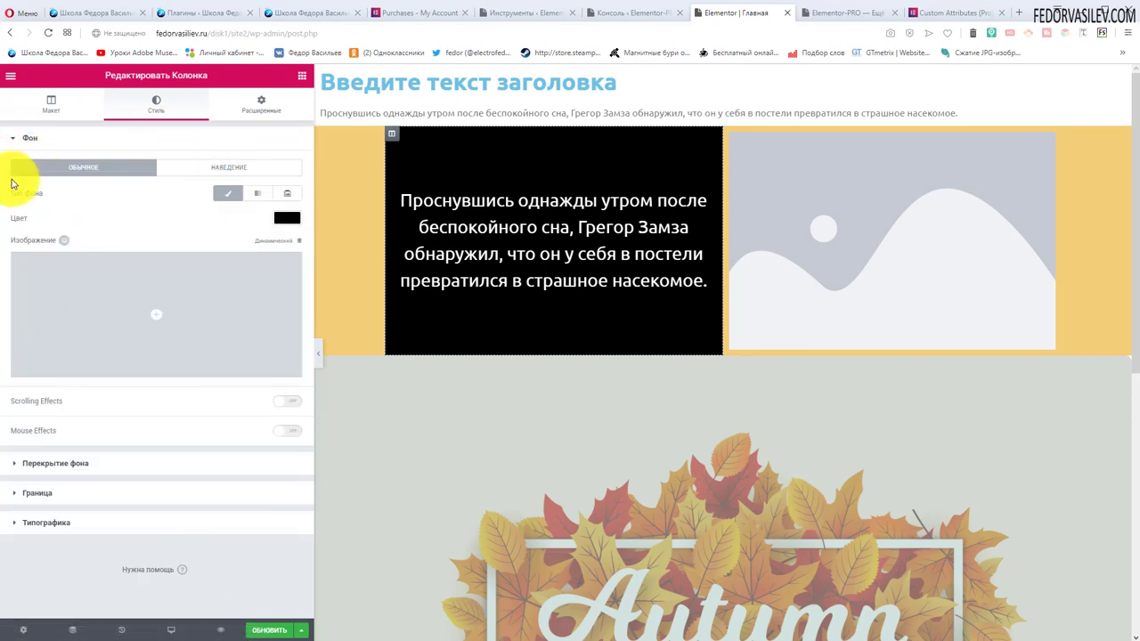
left_click(12, 140)
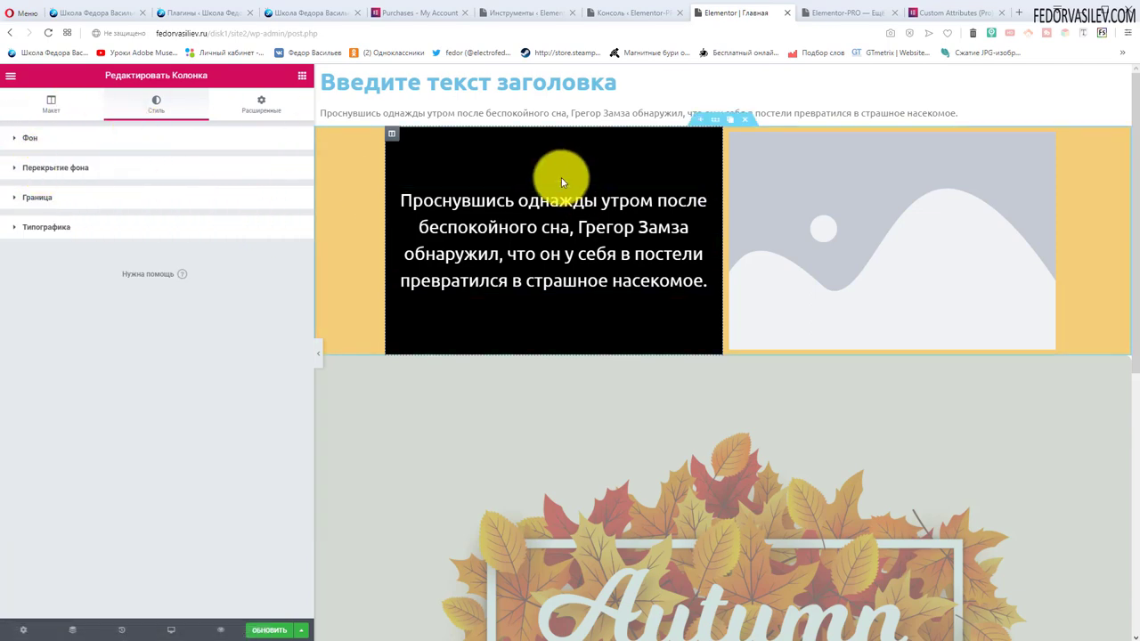
- Examine the text column's advanced settings for margins, padding, Z-index, CSS ID and classes, and custom attributes
left_click(261, 111)
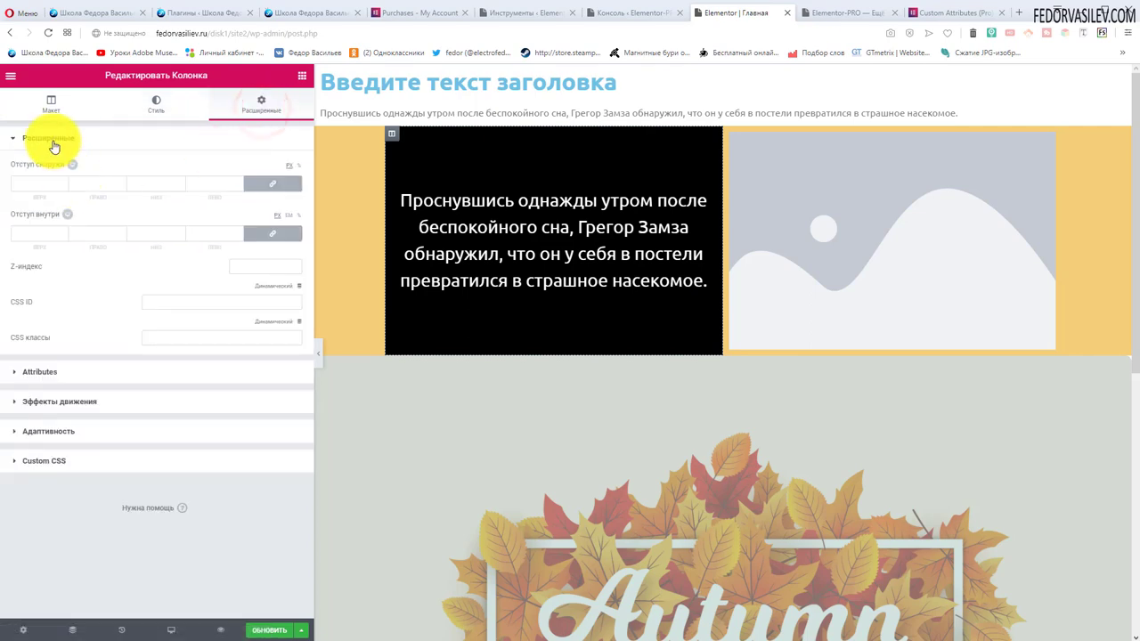
left_click(238, 265)
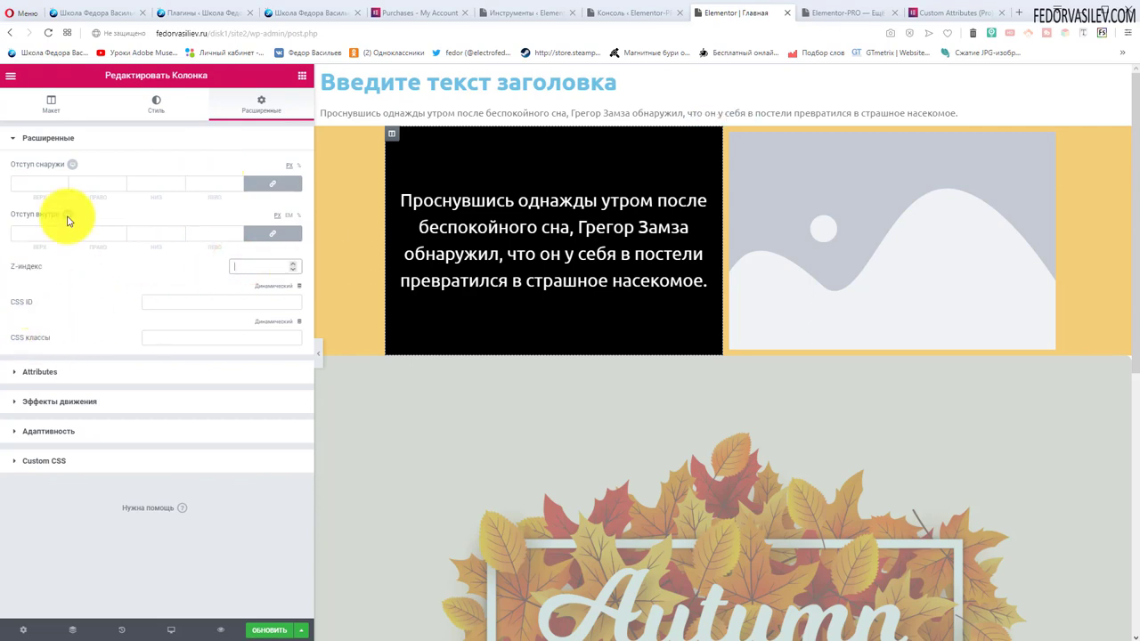
left_click(75, 140)
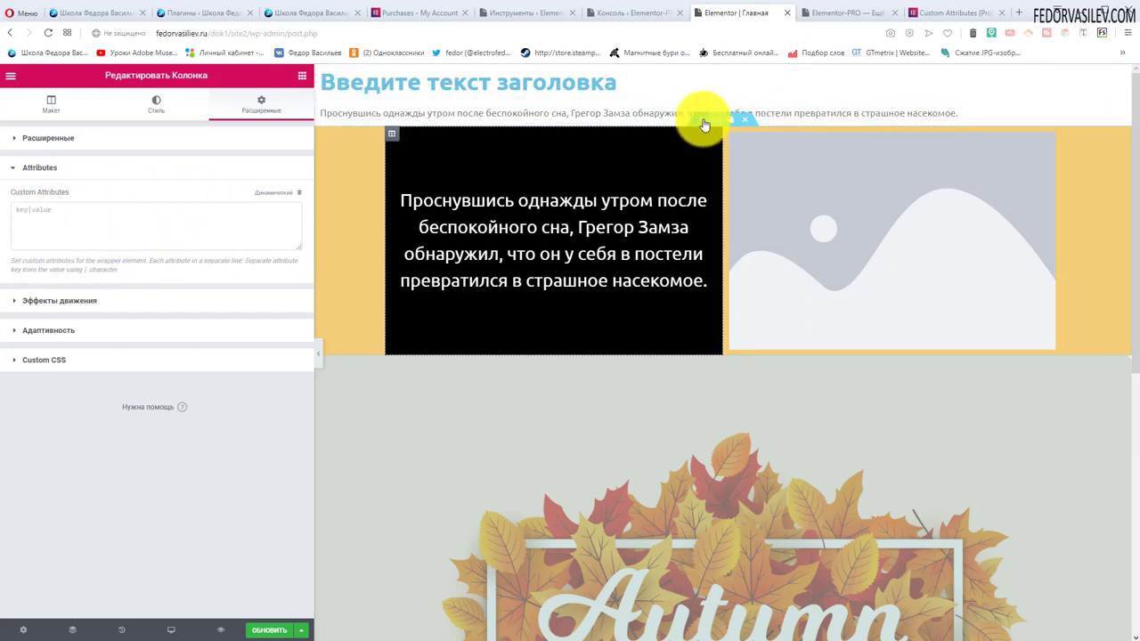
left_click(29, 167)
- Enable Scrolling Effects on the text column and add a Vertical Scroll effect with its direction set to Down
left_click(28, 204)
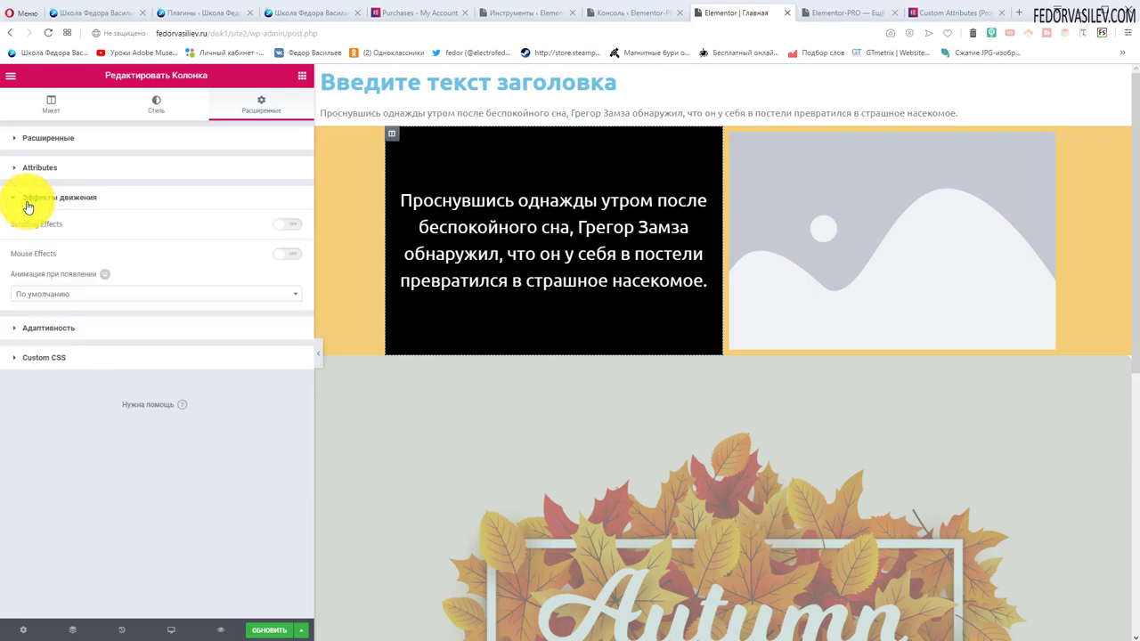
left_click(289, 225)
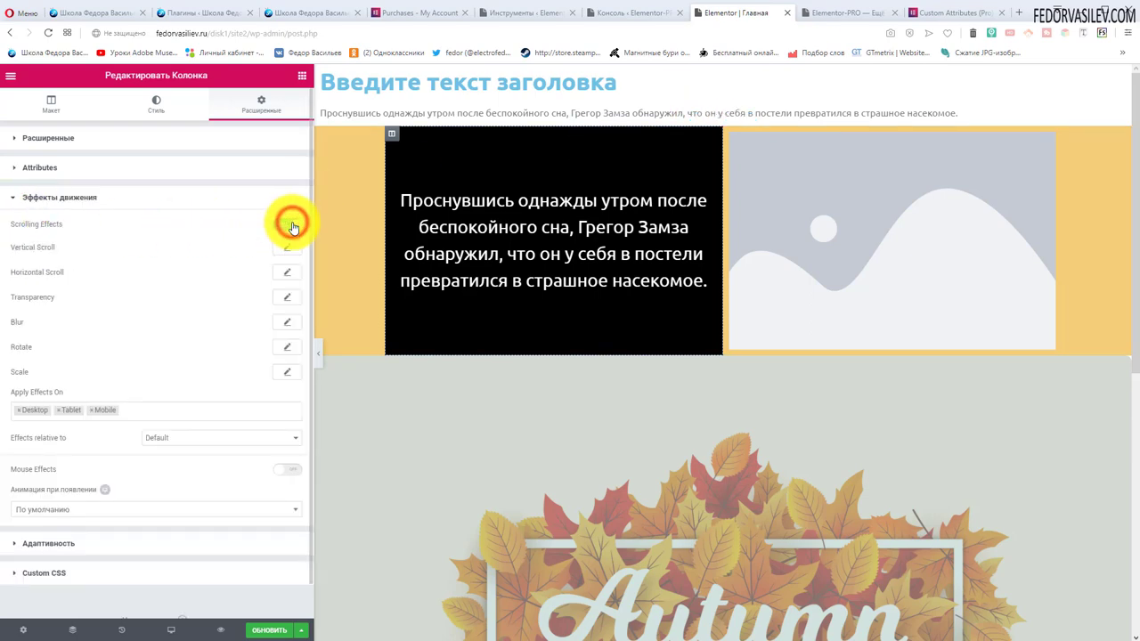
left_click(287, 246)
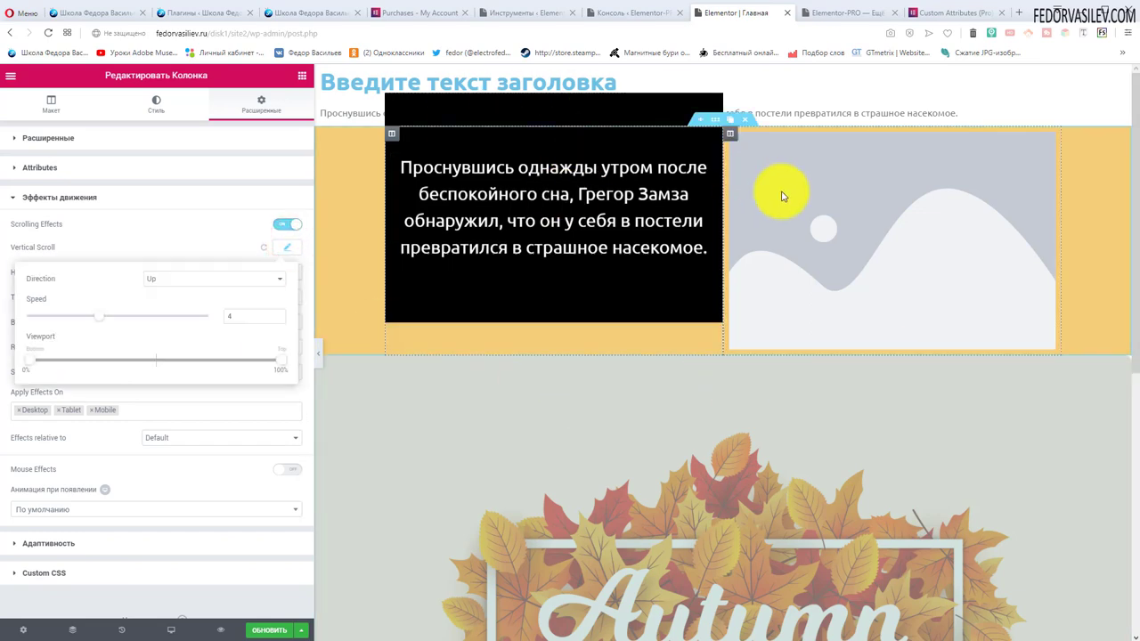
left_click_drag(1129, 311, 1112, 275)
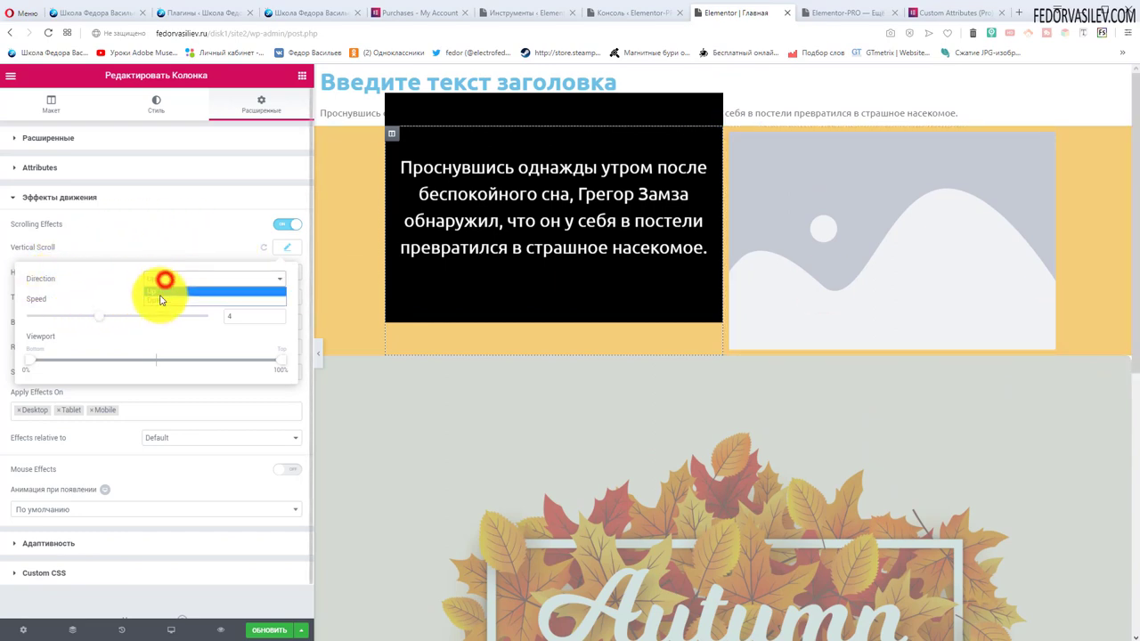
left_click(160, 295)
left_click_drag(1136, 316, 305, 229)
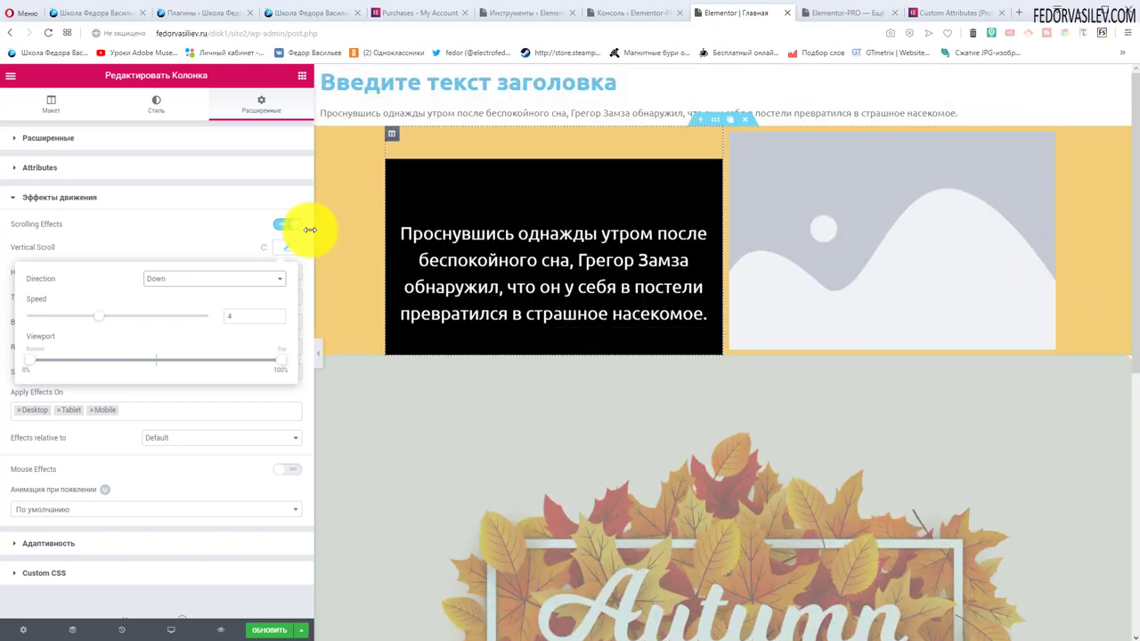
left_click(203, 229)
left_click(287, 231)
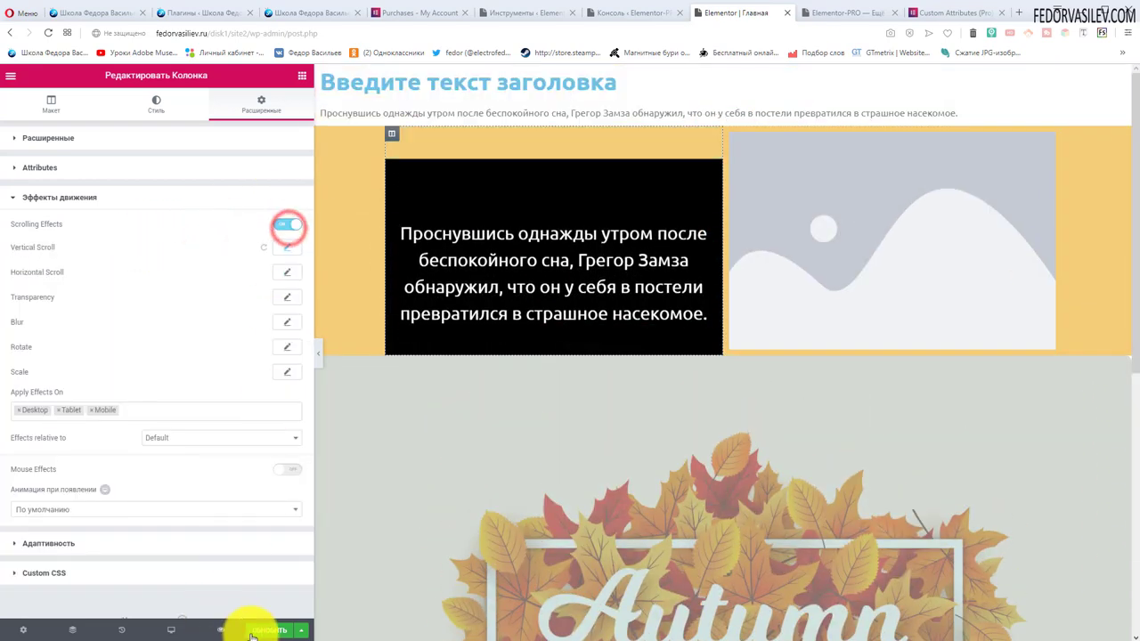
- Reload the live page and check how the black text column moves during scrolling
left_click(821, 15)
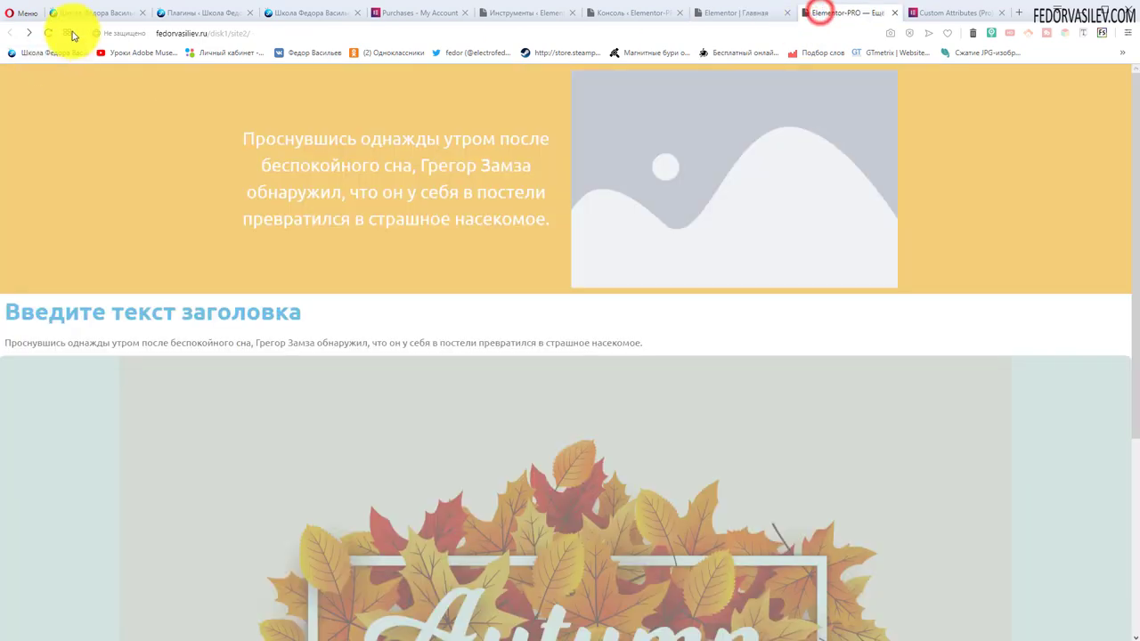
left_click(48, 34)
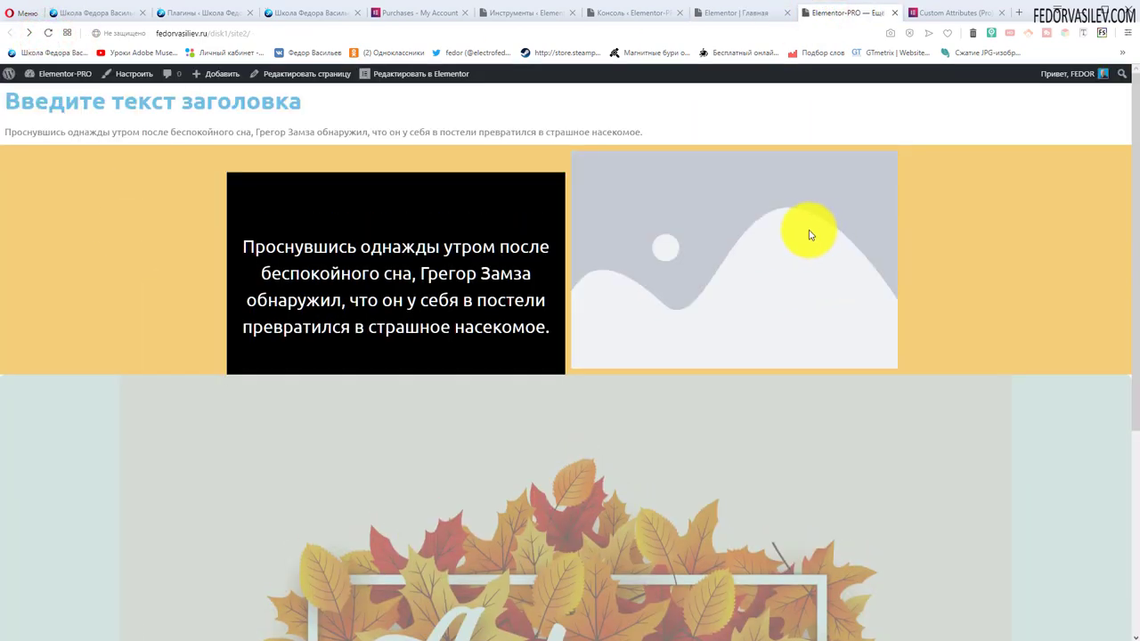
left_click_drag(1136, 183, 1036, 201)
left_click_drag(1137, 181, 1046, 181)
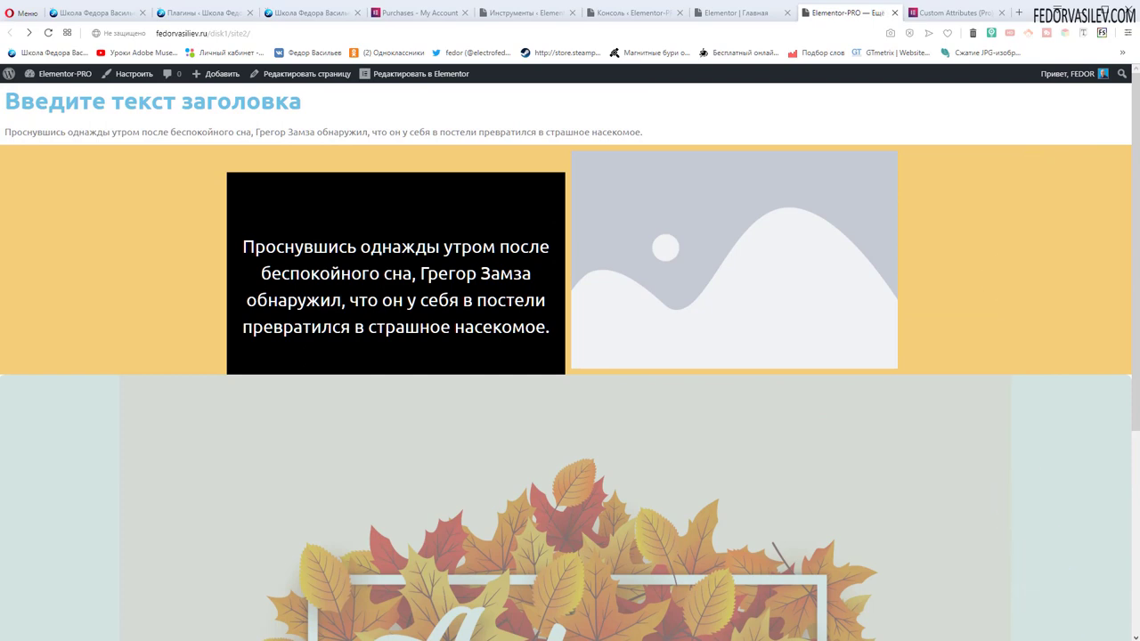
- Return to the editor, set the text column's Z-index to 9 and update the page
key("ctrl+shift+Tab")
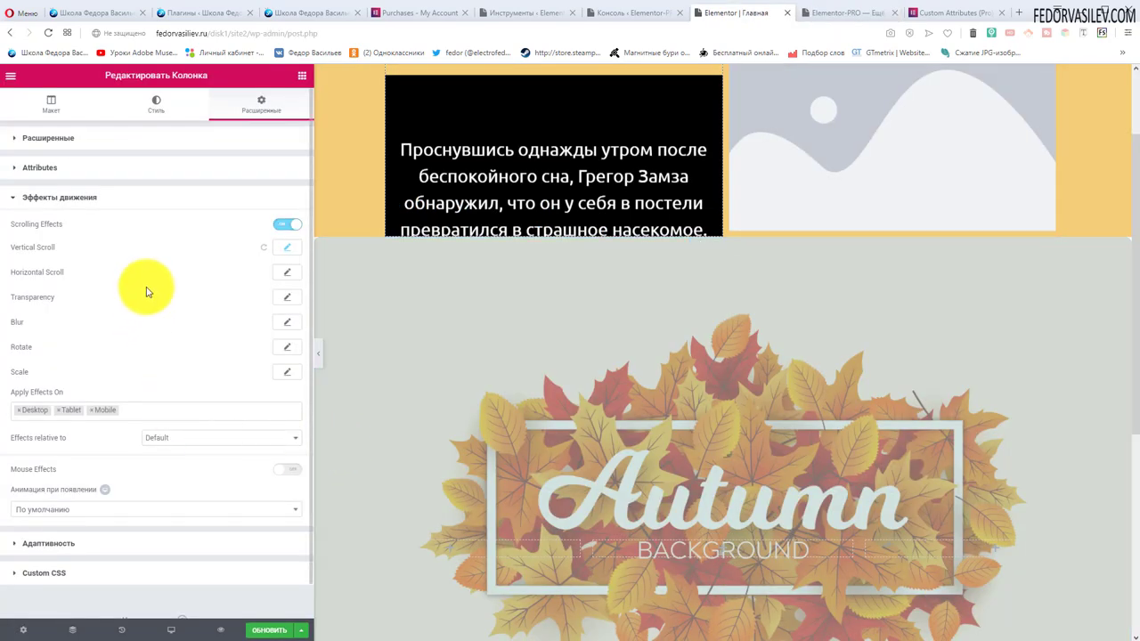
left_click(87, 140)
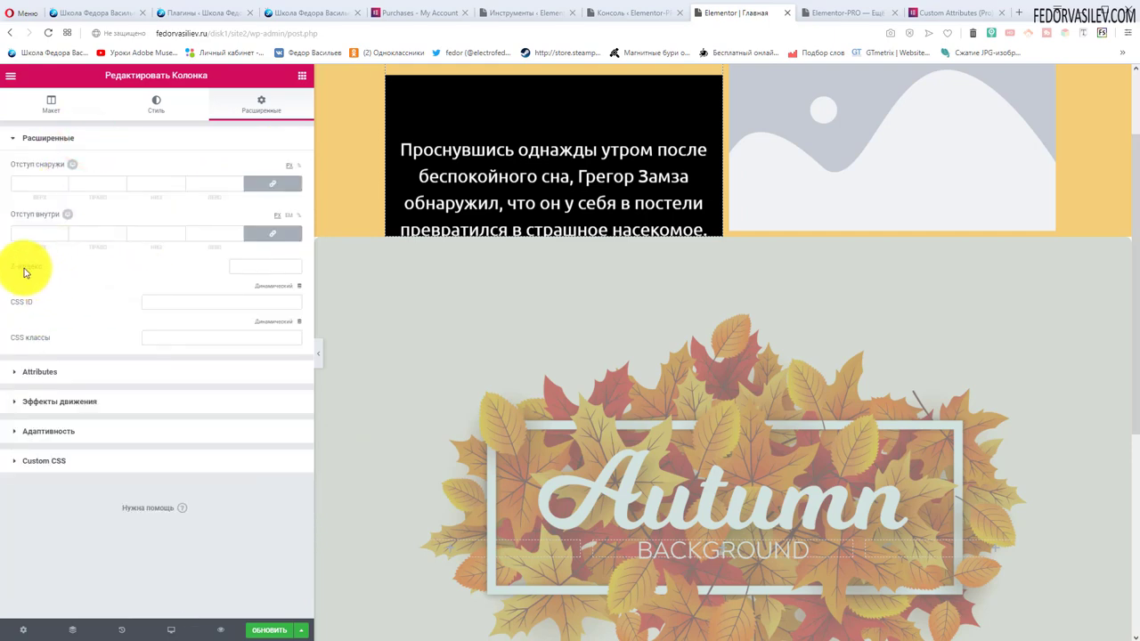
scroll(606, 323, "down", 1)
scroll(593, 315, "up", 1)
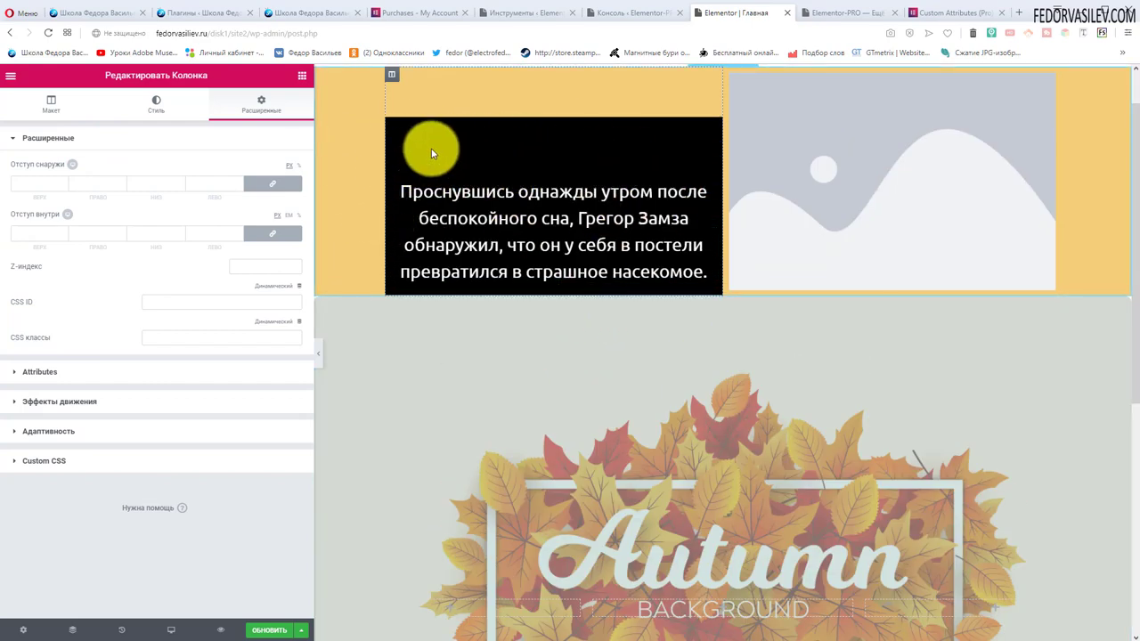
scroll(431, 153, "down", 1)
scroll(577, 309, "down", 1)
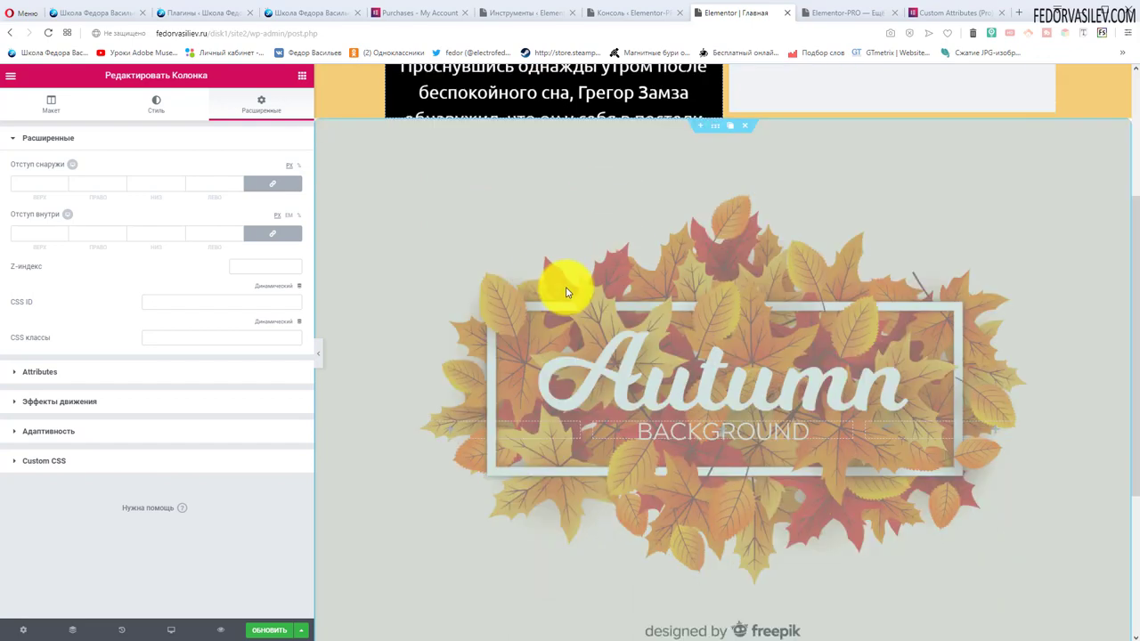
scroll(508, 348, "up", 2)
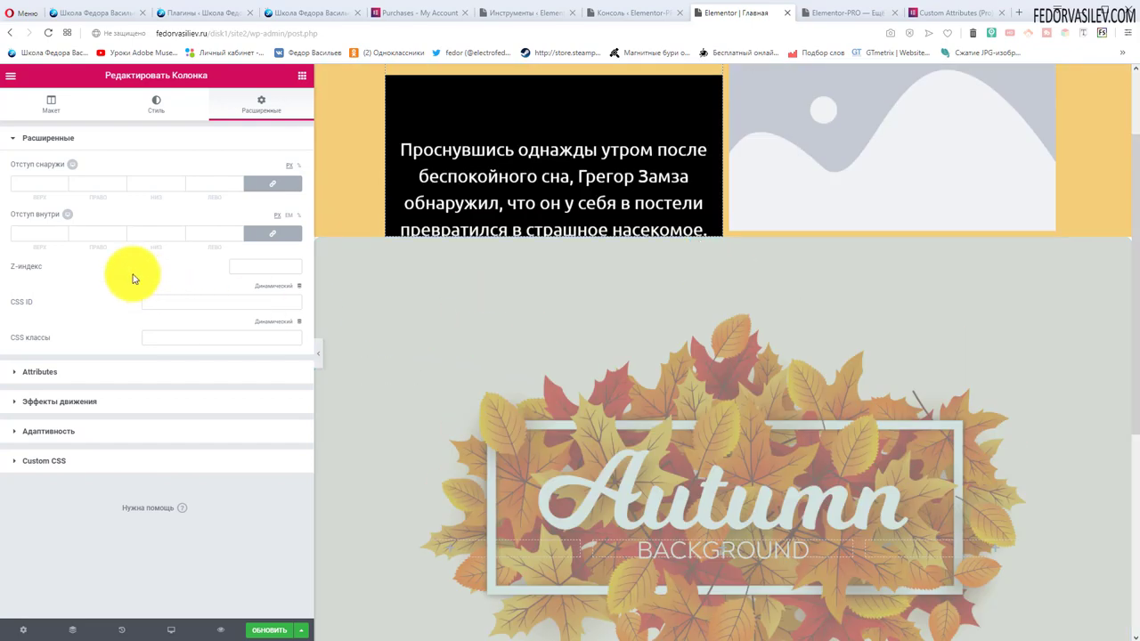
left_click(253, 266)
type("9")
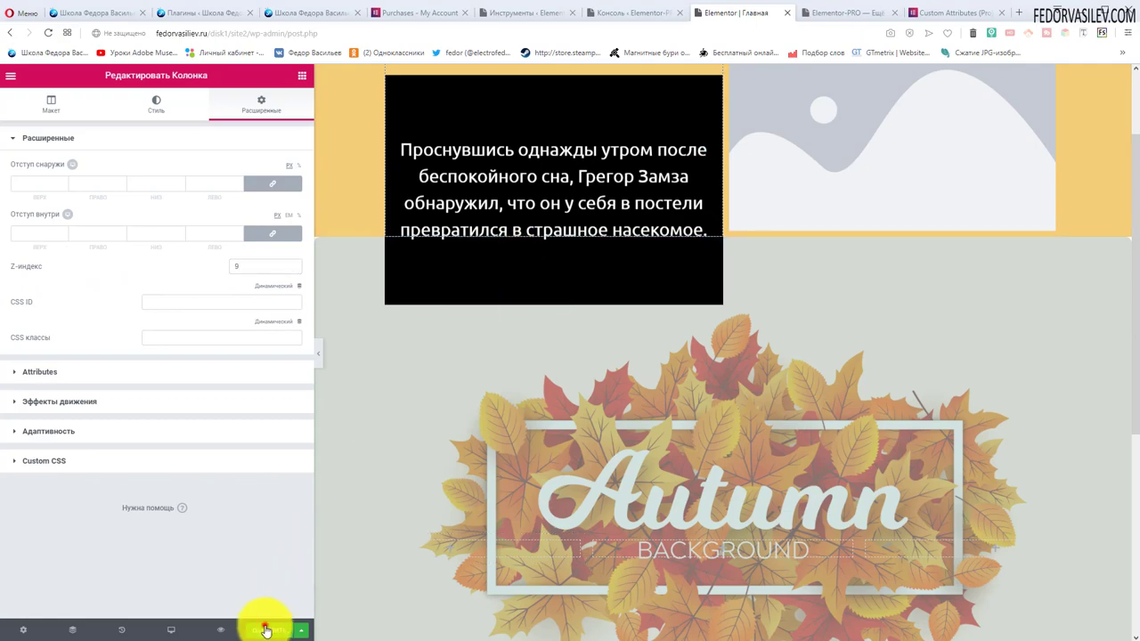
left_click(264, 631)
- Reload the live page and check the text column's movement over the autumn section
left_click(823, 16)
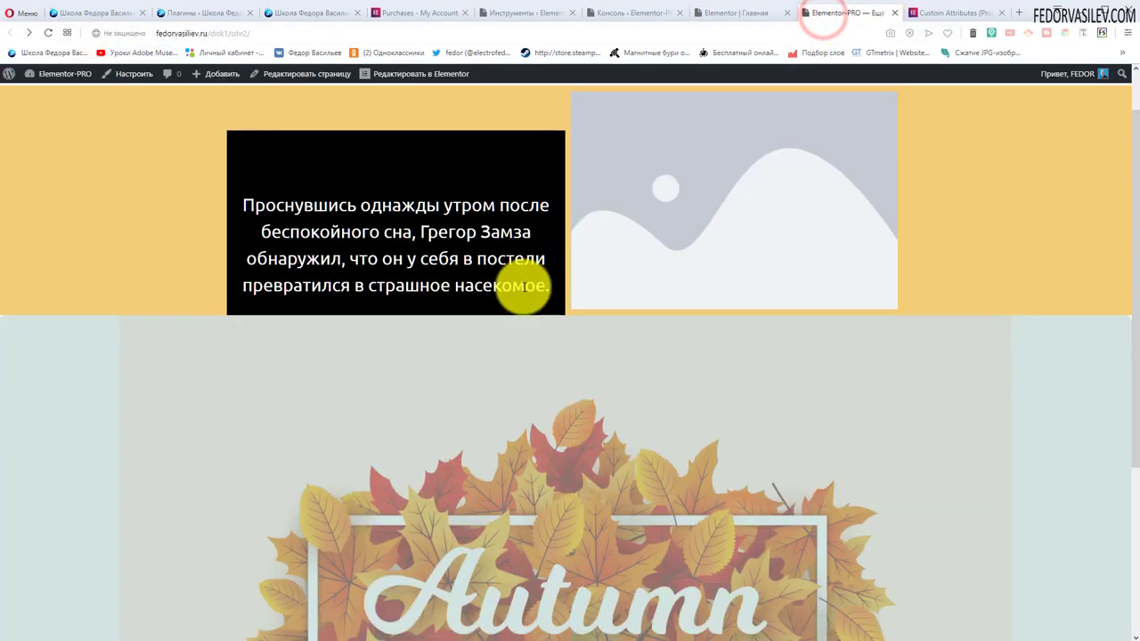
scroll(521, 294, "down", 2)
scroll(507, 338, "up", 3)
scroll(499, 338, "down", 3)
scroll(490, 336, "up", 3)
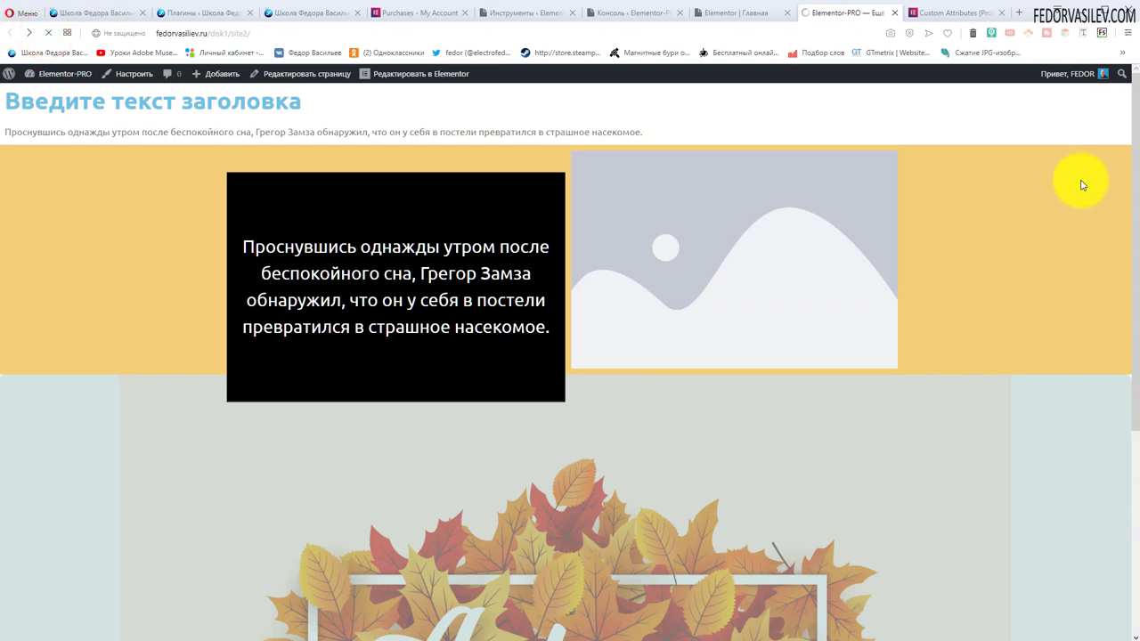
left_click_drag(1129, 147, 1114, 234)
scroll(1119, 267, "up", 1)
key("ctrl+Tab")
- Enable Mouse Effects with 3D Tilt on the text column and preview the tilt together with vertical scrolling
scroll(459, 293, "down", 1)
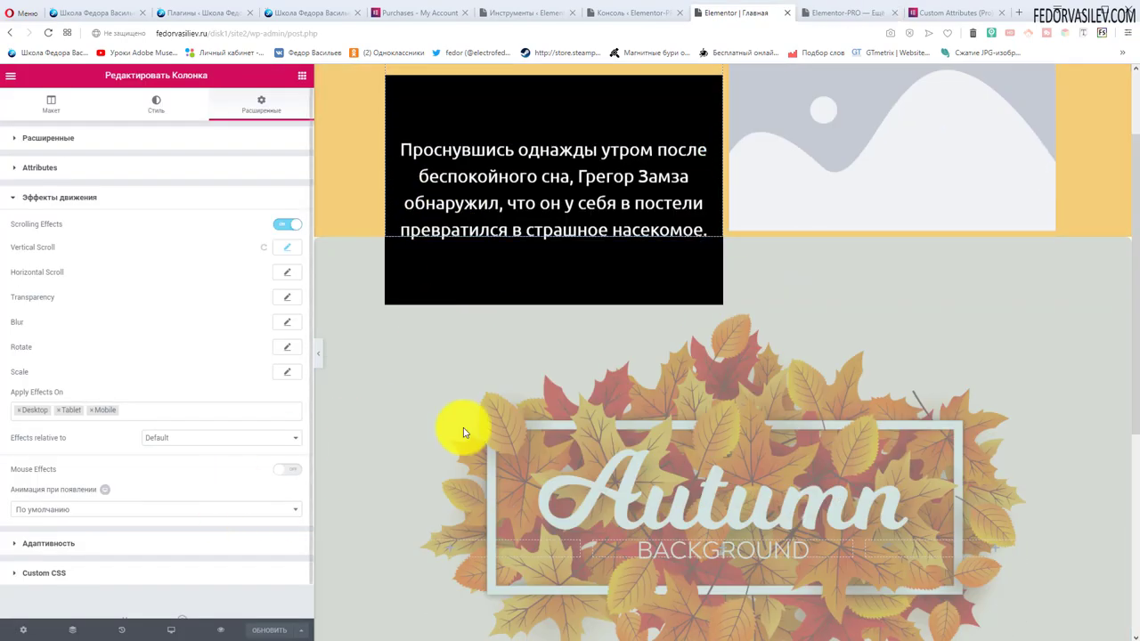
left_click(288, 469)
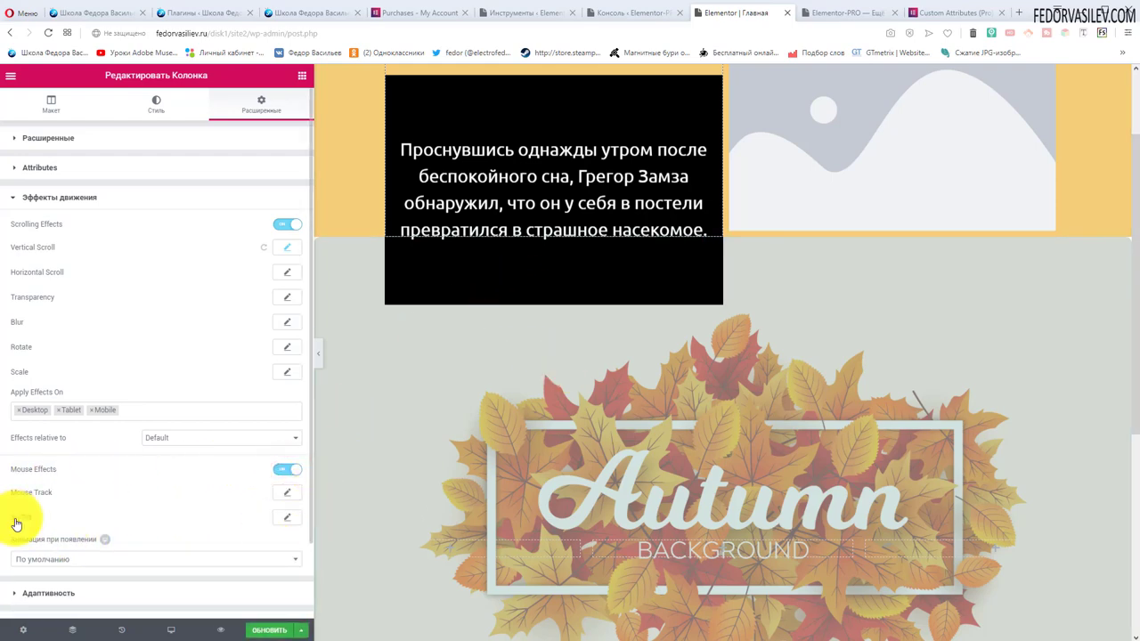
left_click(287, 517)
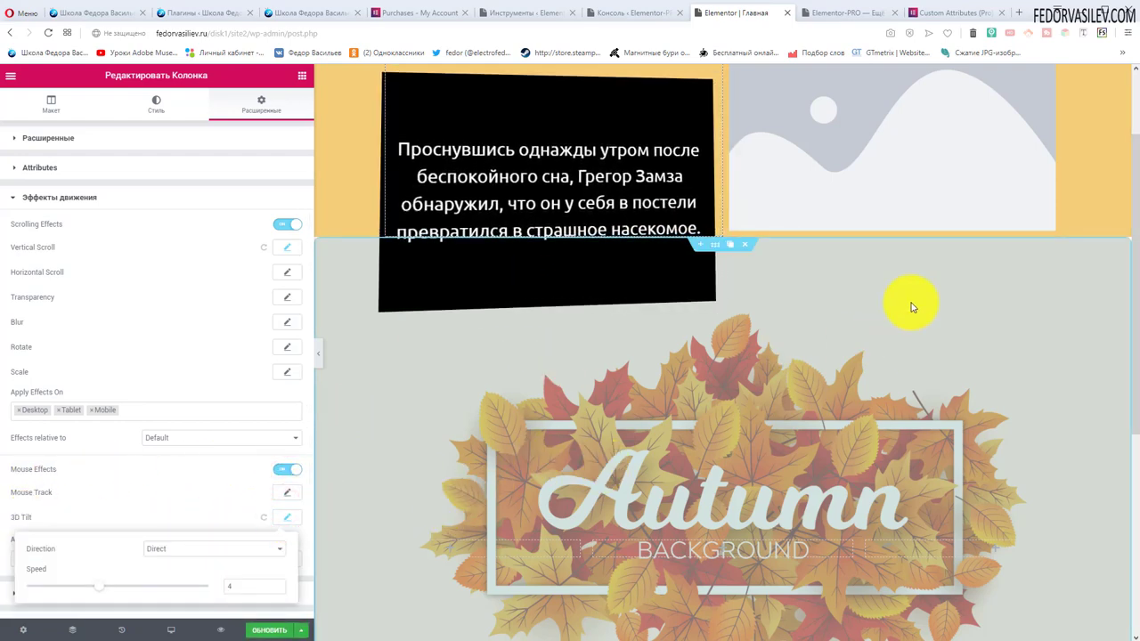
scroll(910, 307, "up", 1)
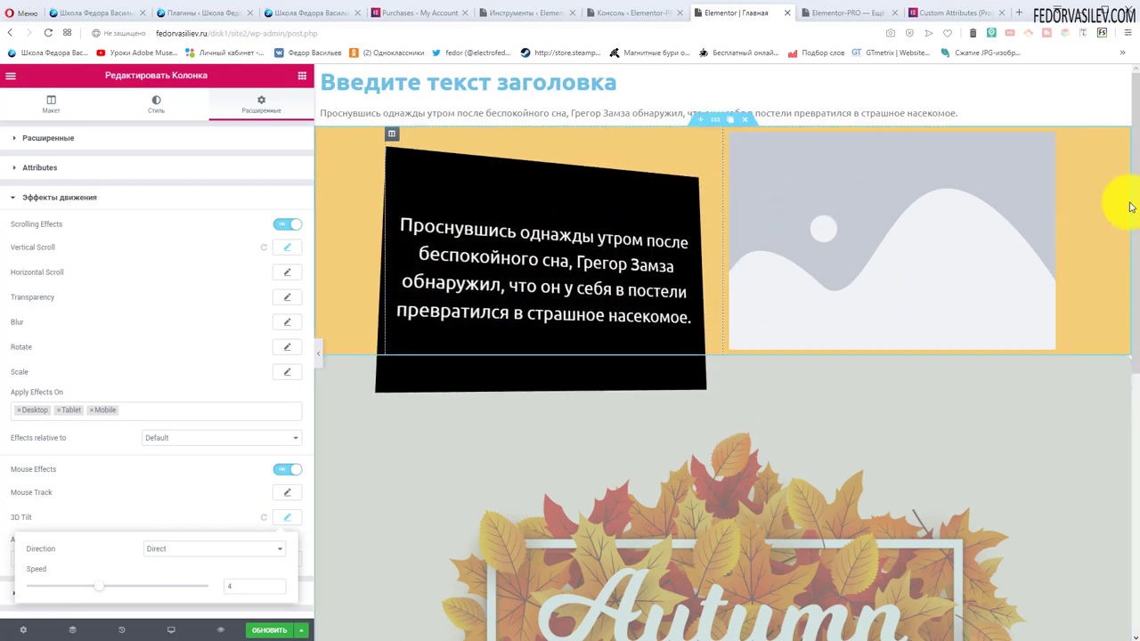
scroll(1127, 318, "down", 2)
scroll(1112, 204, "up", 2)
scroll(1089, 385, "down", 3)
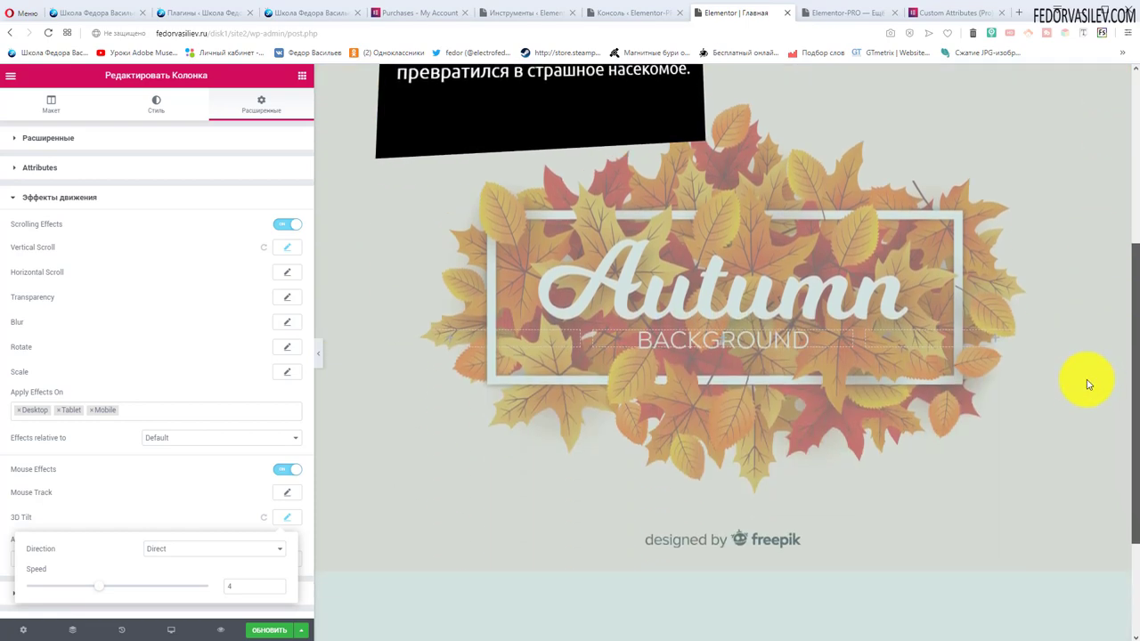
scroll(1088, 385, "up", 3)
scroll(1068, 351, "down", 2)
scroll(1031, 178, "up", 2)
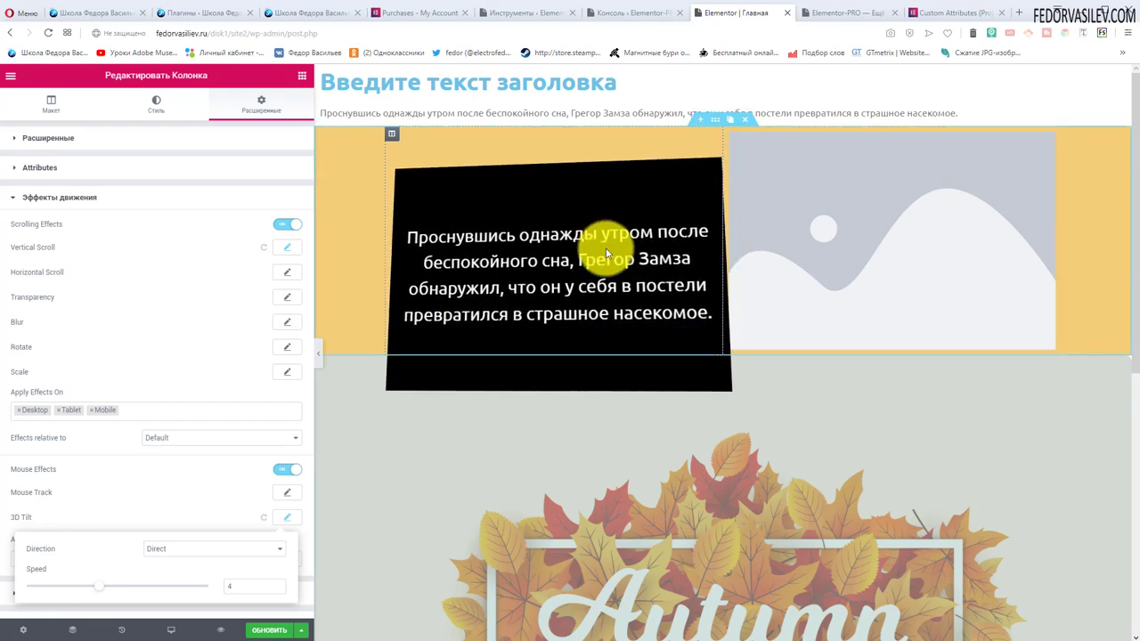
- Set the 3D Tilt speed to 10, then try the Opposite direction and return it to Direct
left_click(110, 585)
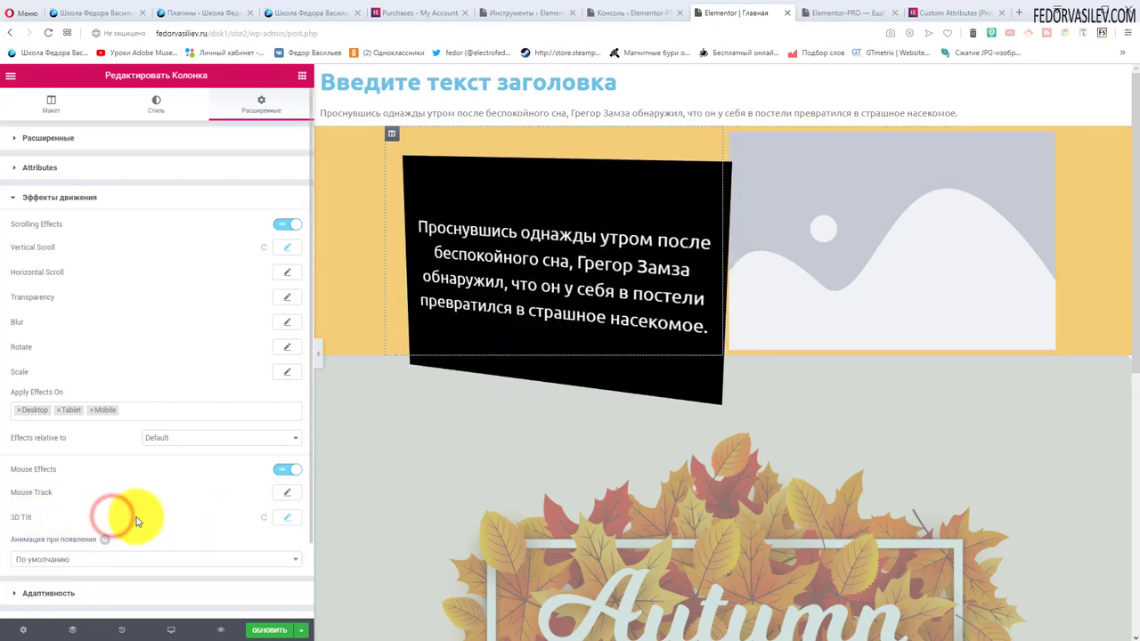
left_click(287, 517)
scroll(140, 440, "down", 1)
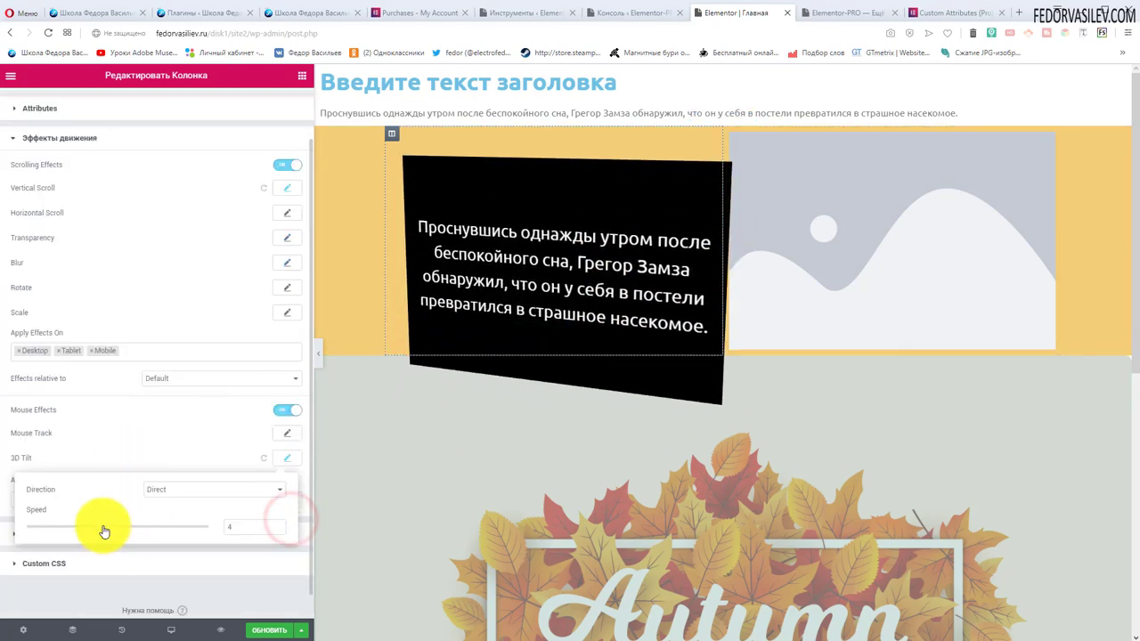
left_click_drag(105, 531, 214, 532)
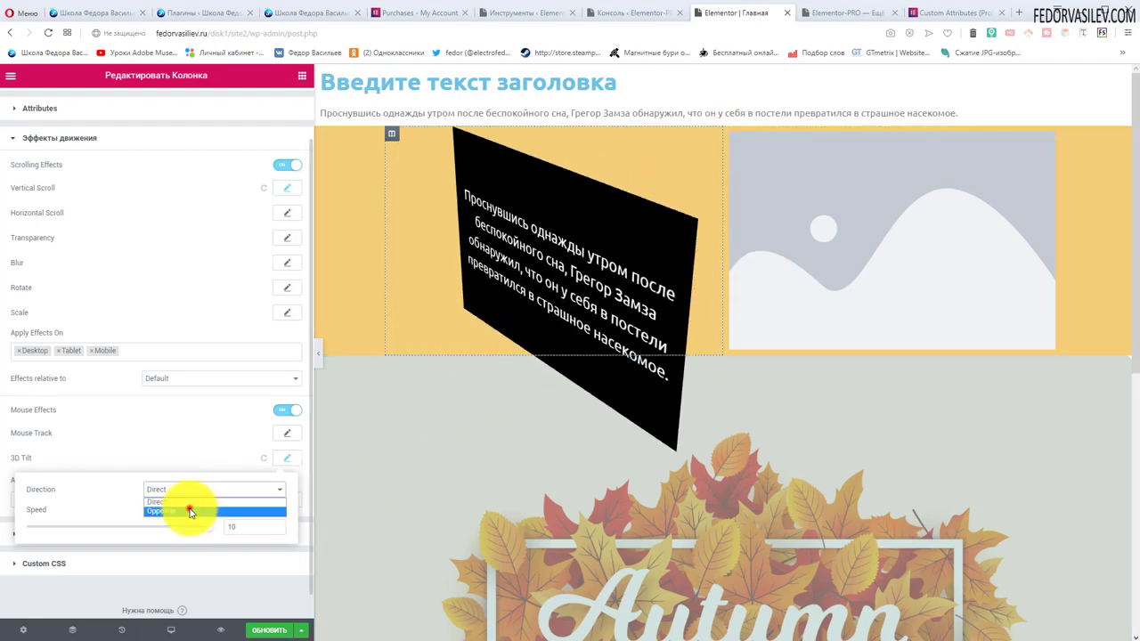
left_click(189, 512)
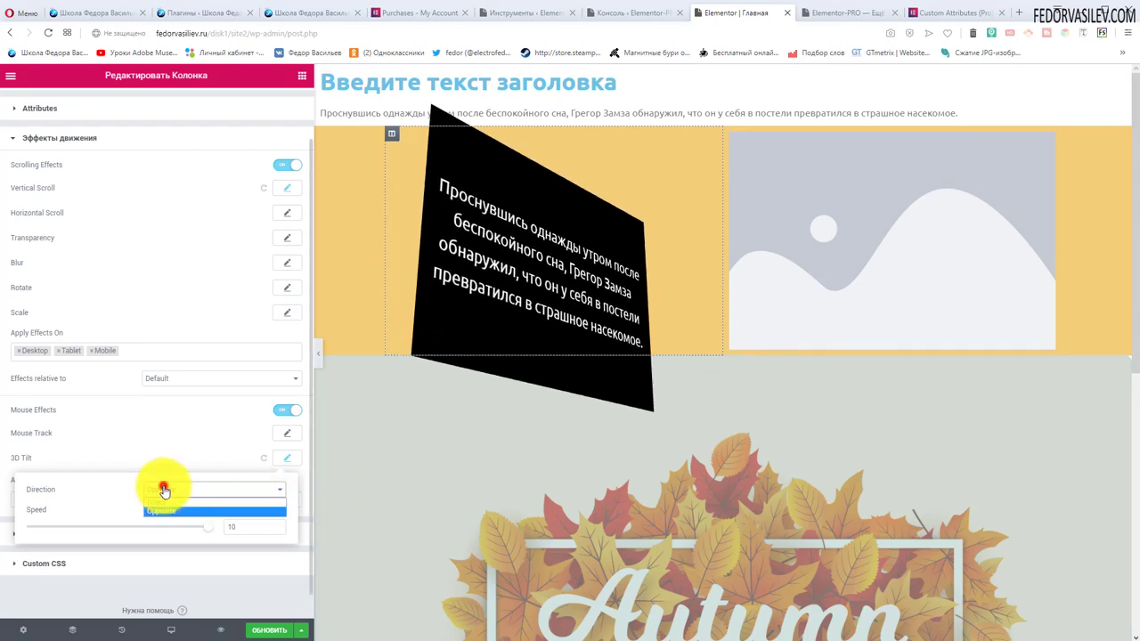
left_click(157, 504)
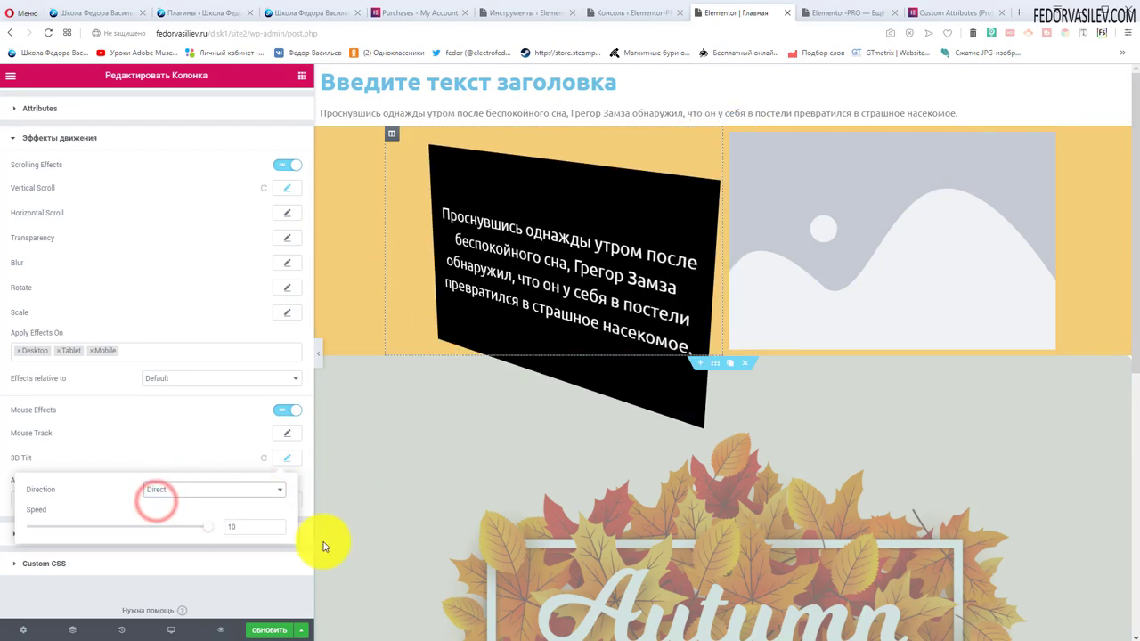
- Update the page, then reload the live page and check the text column's 3D Tilt together with its vertical scrolling
left_click(258, 629)
left_click(841, 12)
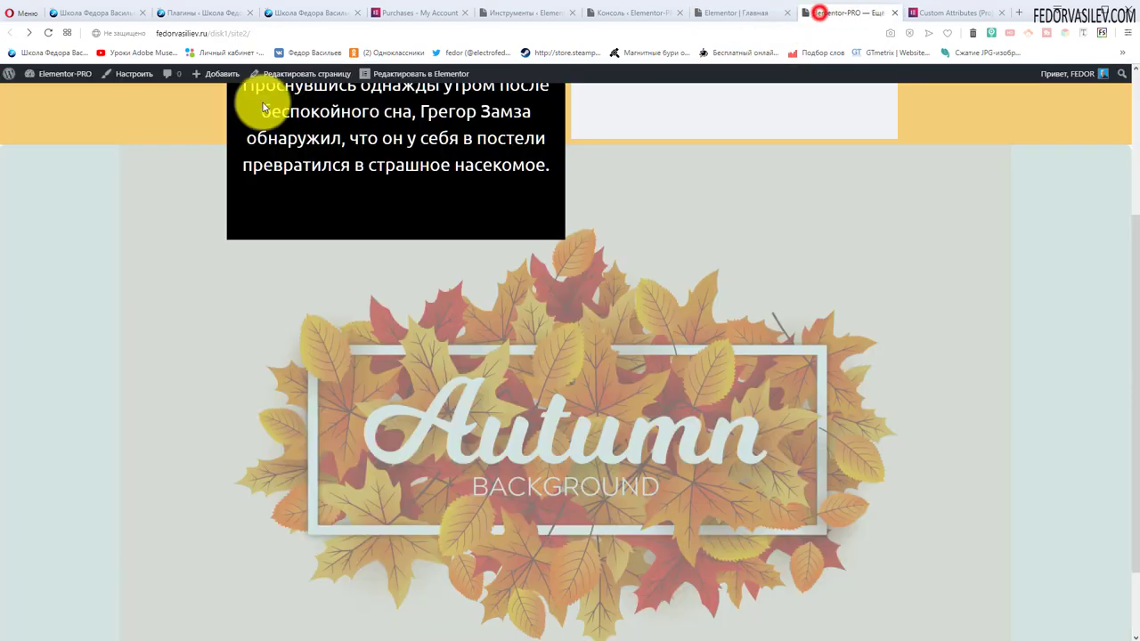
left_click(48, 32)
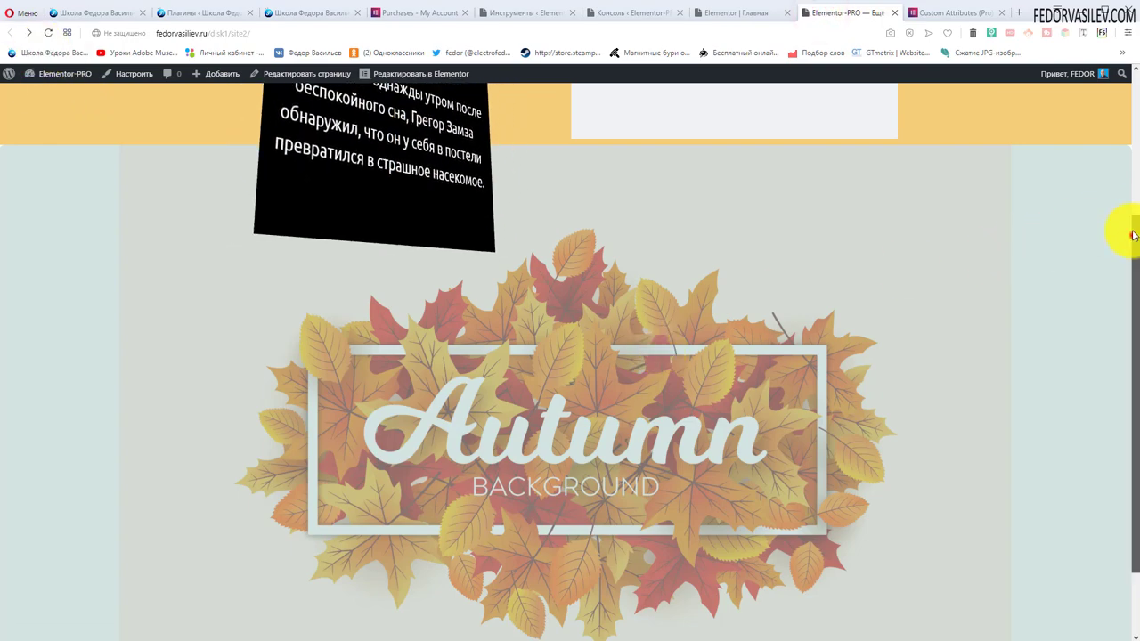
left_click(1124, 234)
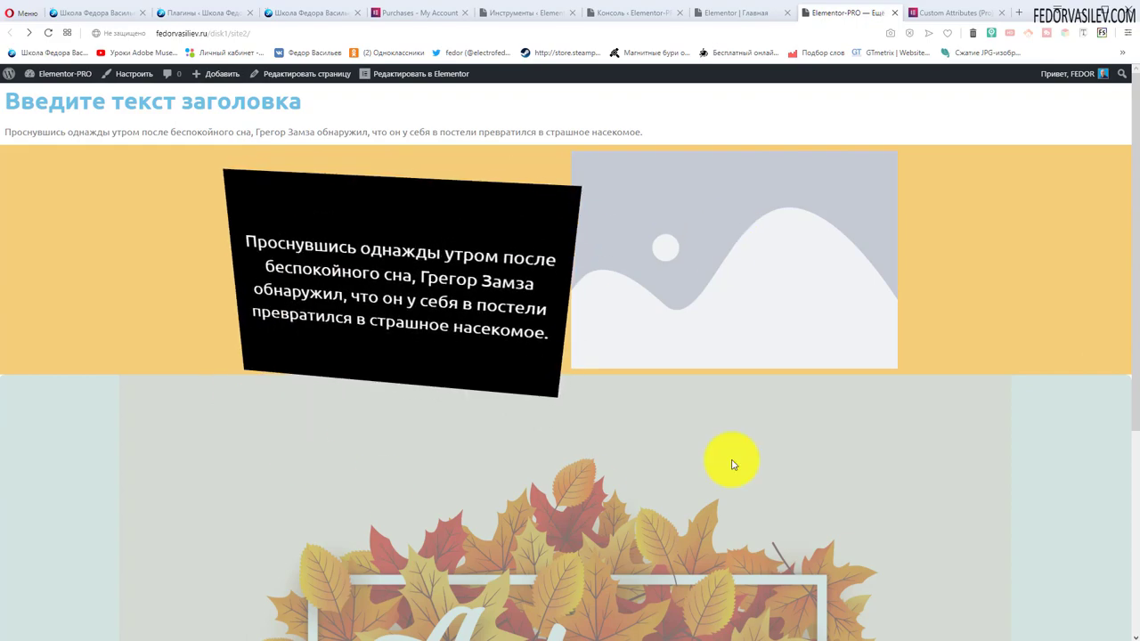
left_click_drag(1135, 200, 1080, 179)
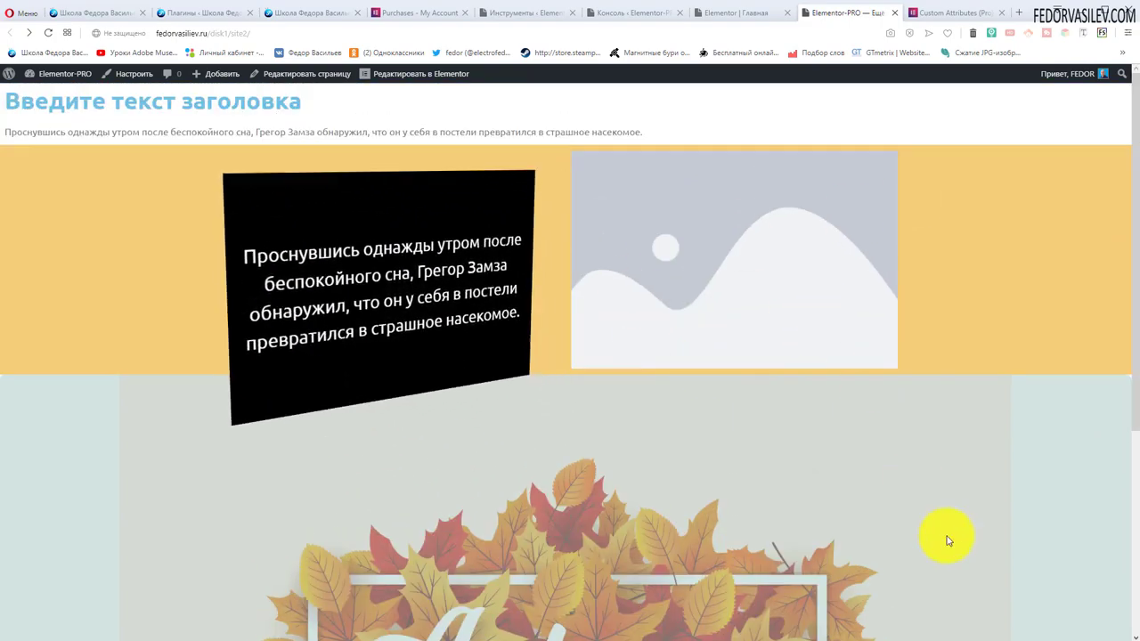
- Return to the Elementor editor, view the text column's Custom CSS settings and look over the page settings
key("ctrl+shift+Tab")
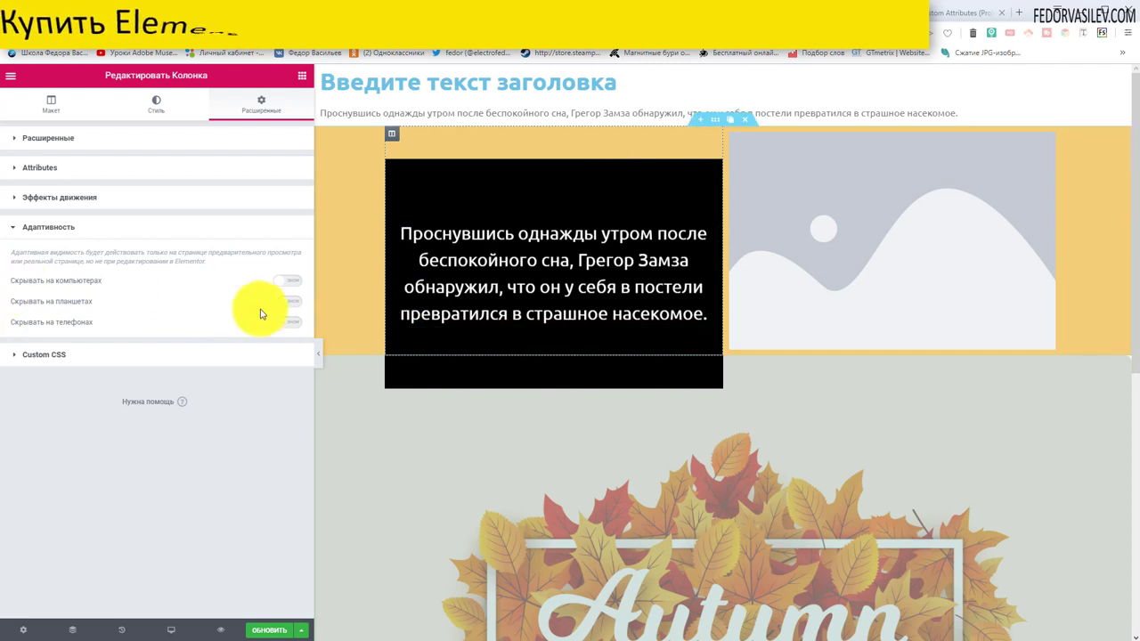
left_click(41, 356)
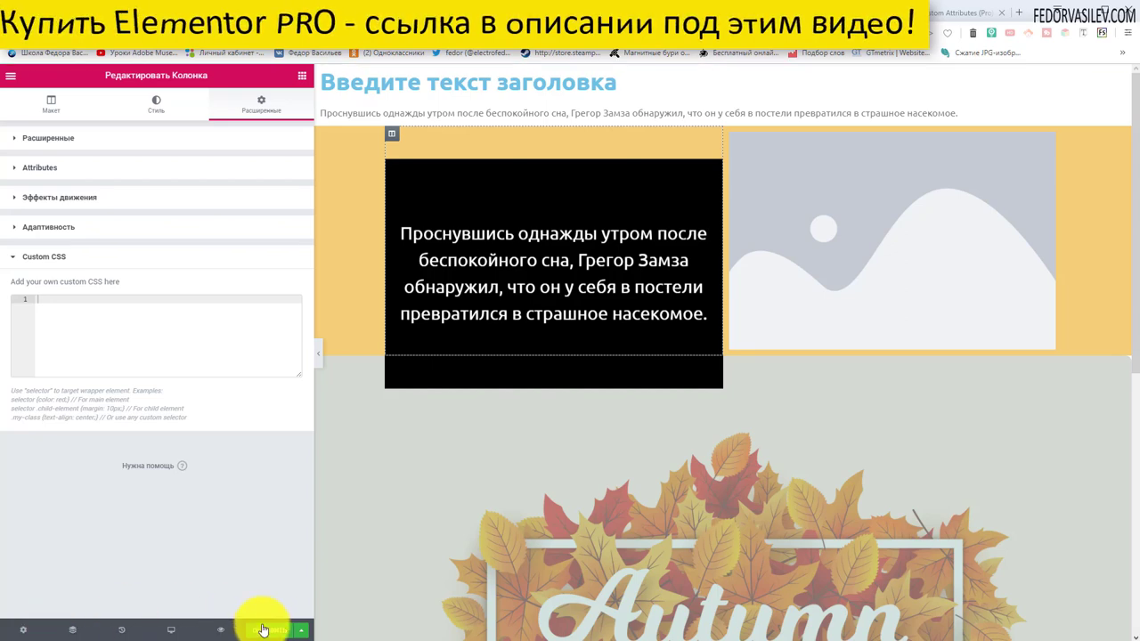
left_click(17, 630)
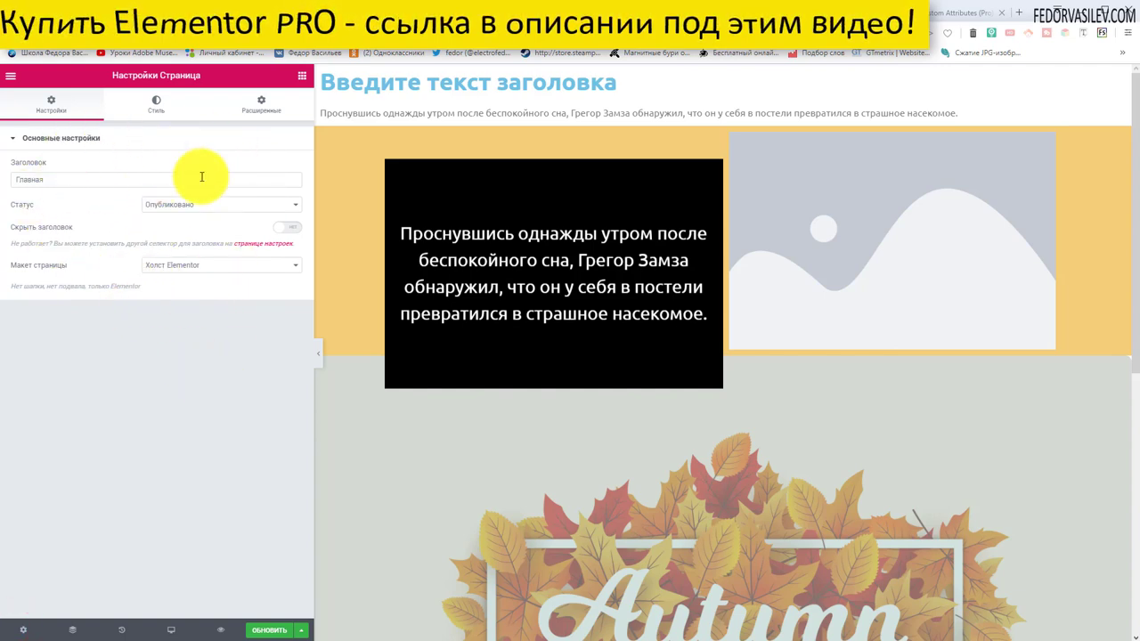
left_click(157, 107)
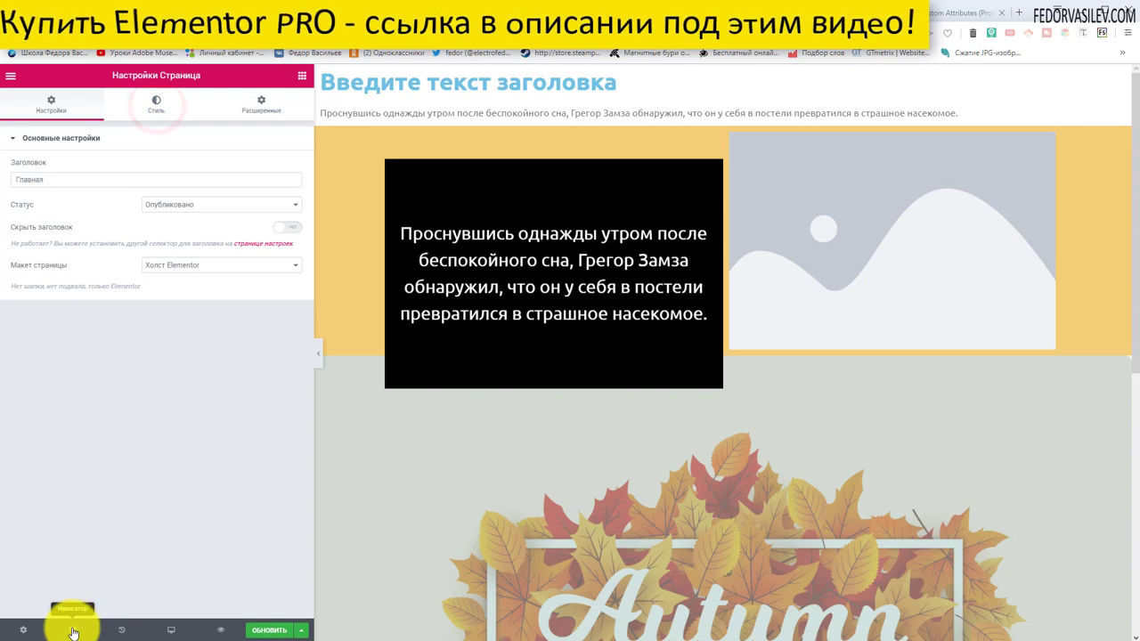
- Open the Navigator and narrow the settings panel to give the page canvas more width
left_click(72, 630)
left_click_drag(1034, 141, 1037, 201)
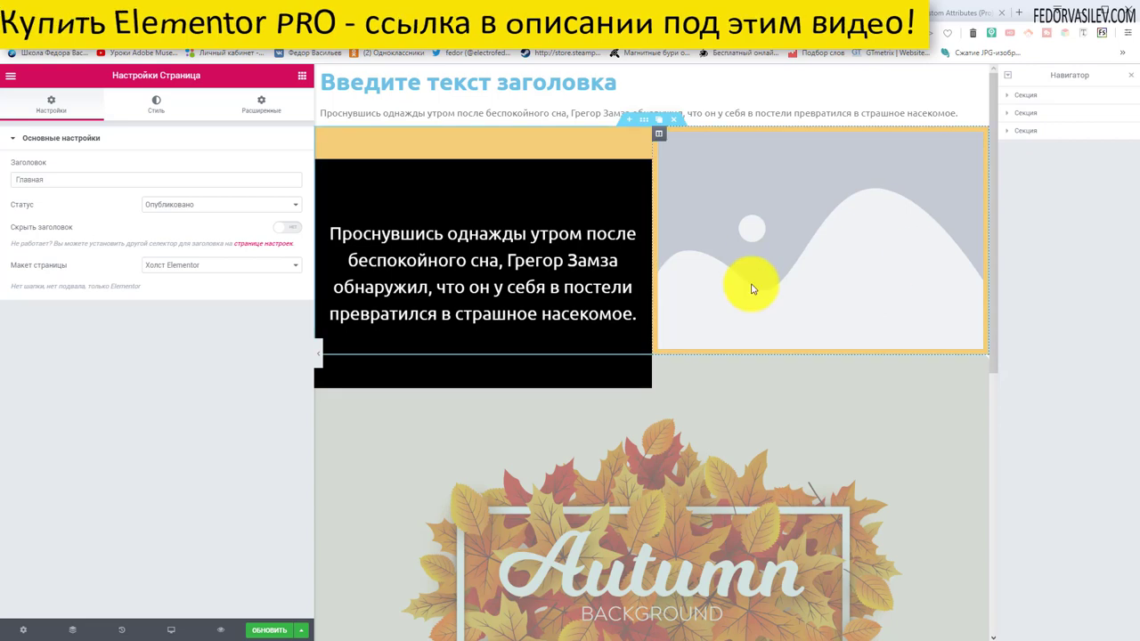
left_click_drag(312, 313, 204, 326)
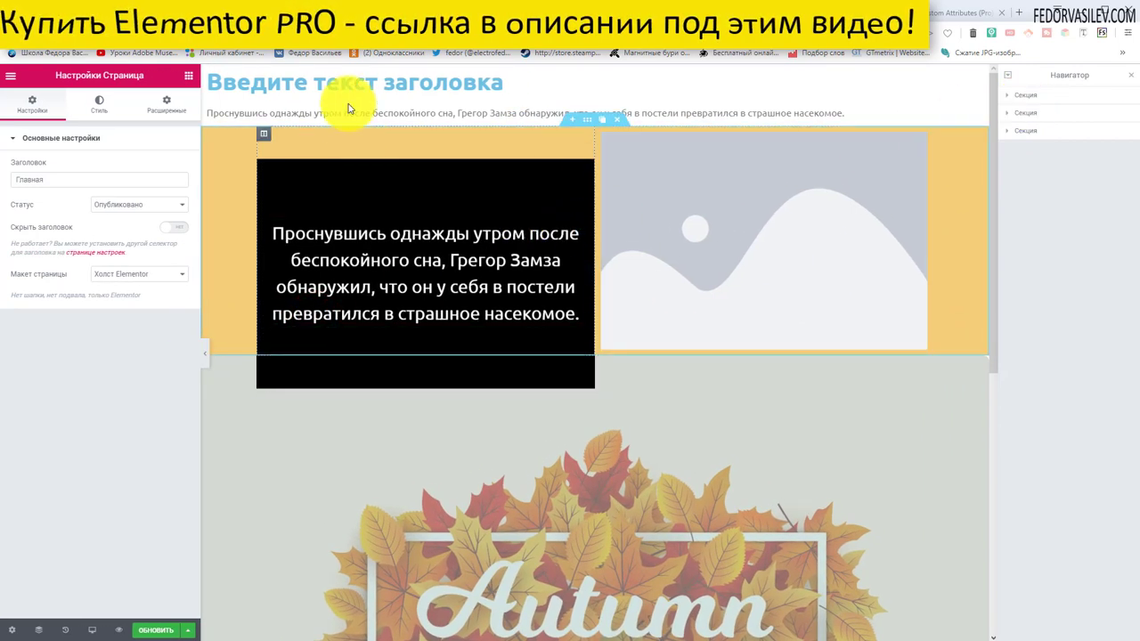
- Expand the sections in the Navigator to show their columns, then select the column containing the heading in the first section
left_click(1008, 131)
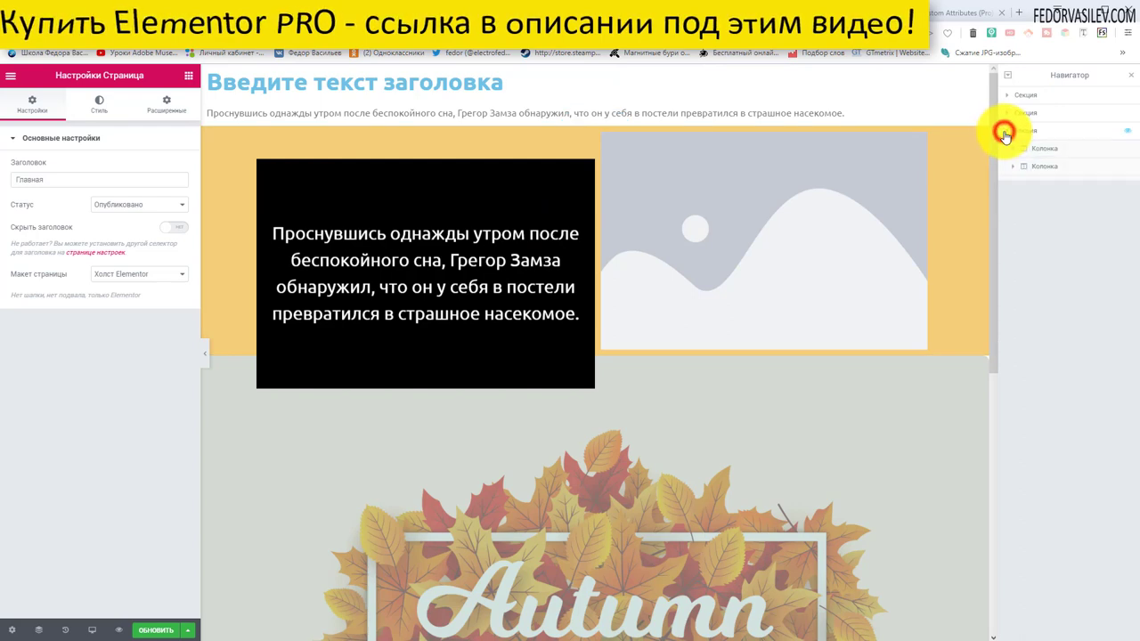
left_click_drag(1033, 133, 1010, 149)
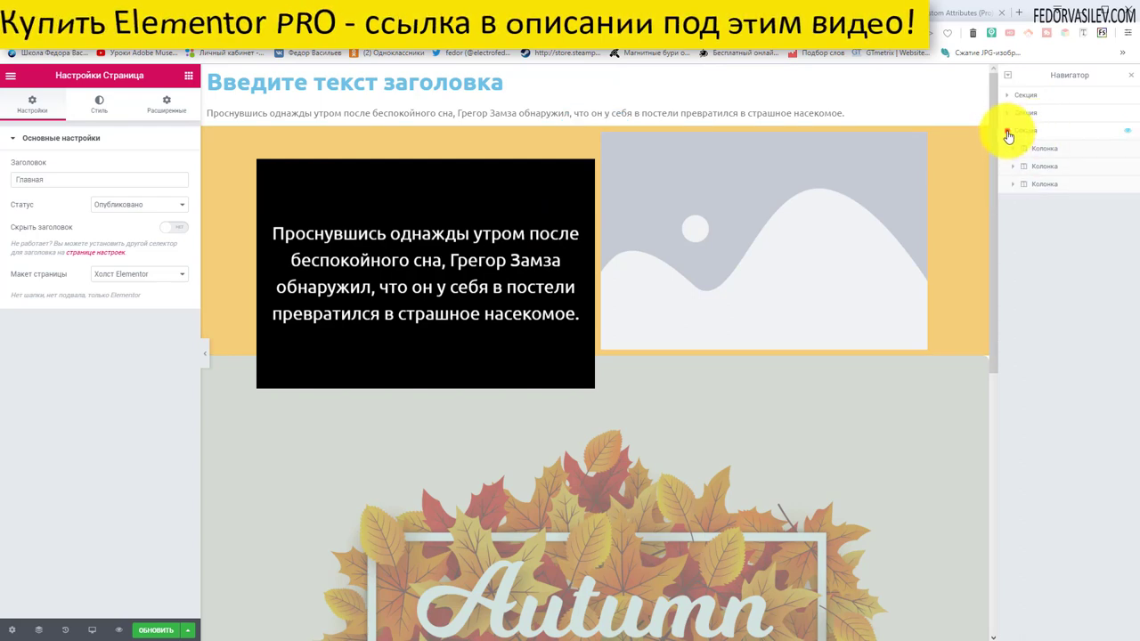
left_click(1008, 132)
left_click(1007, 94)
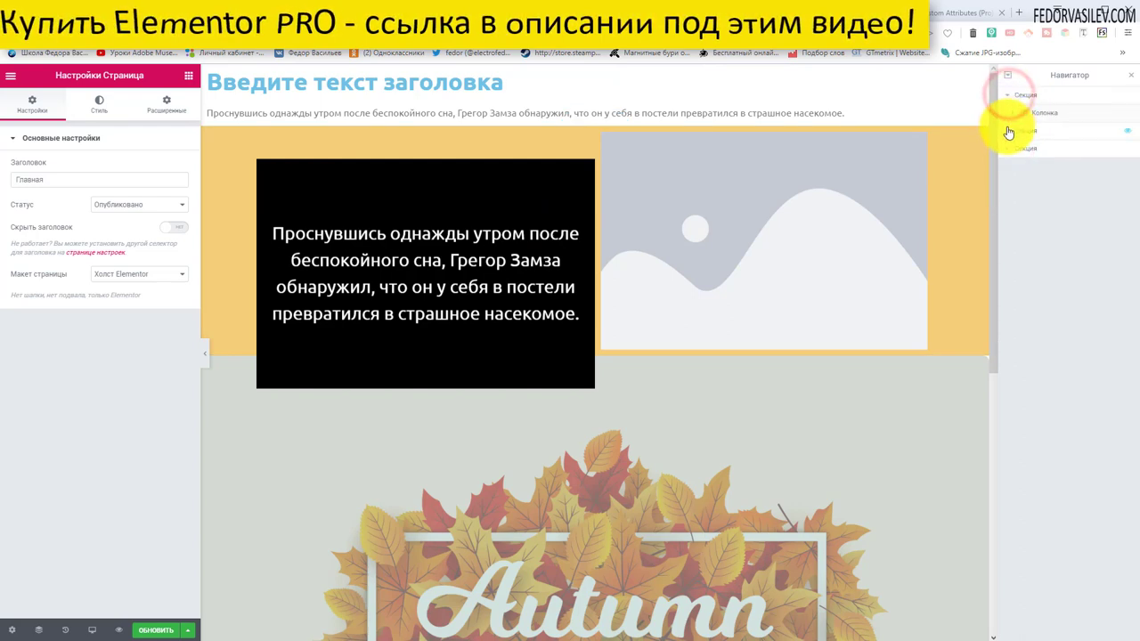
left_click(1007, 131)
left_click(1007, 185)
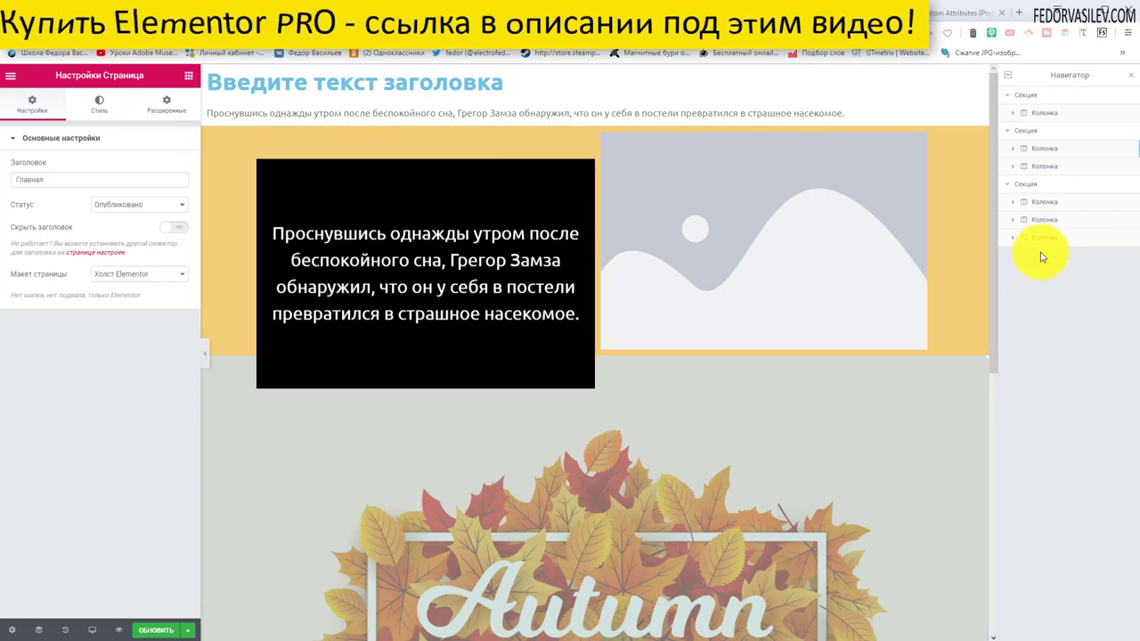
left_click(1009, 238)
left_click_drag(1010, 224, 1015, 116)
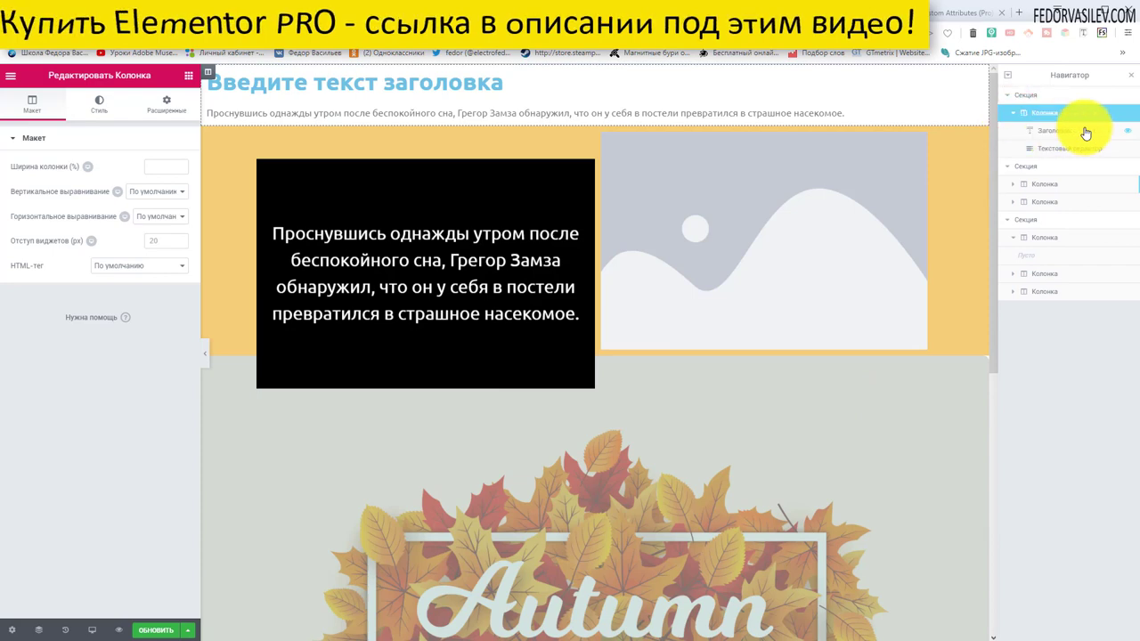
- Try hiding and showing the first section's text editor and column, then the first and second sections, from the Navigator
left_click(1125, 147)
left_click(1125, 147)
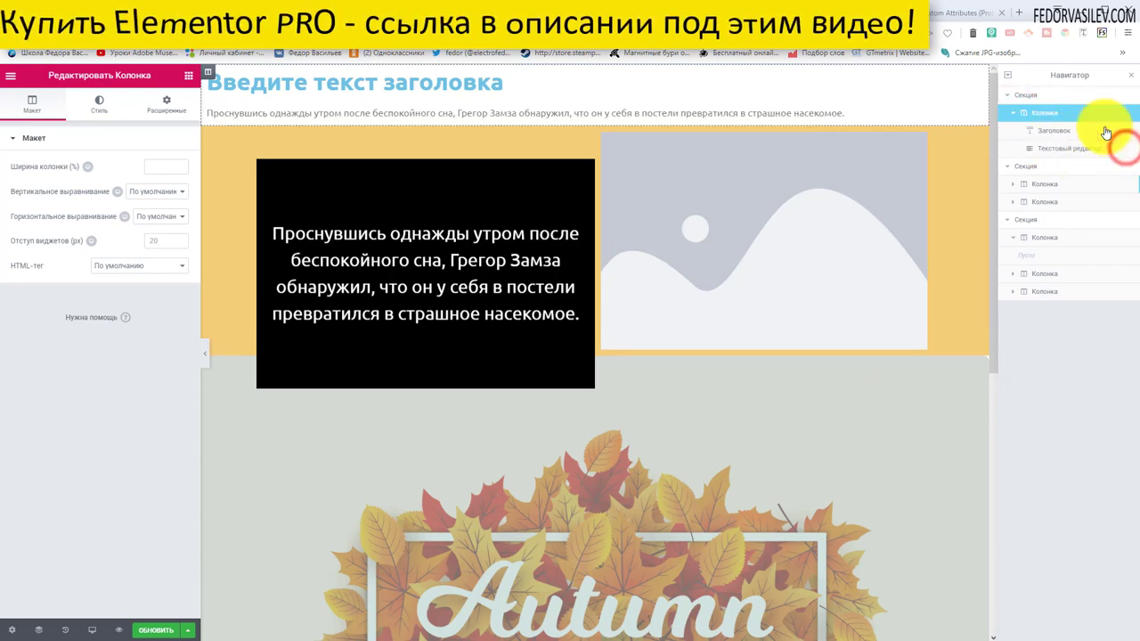
left_click(1127, 117)
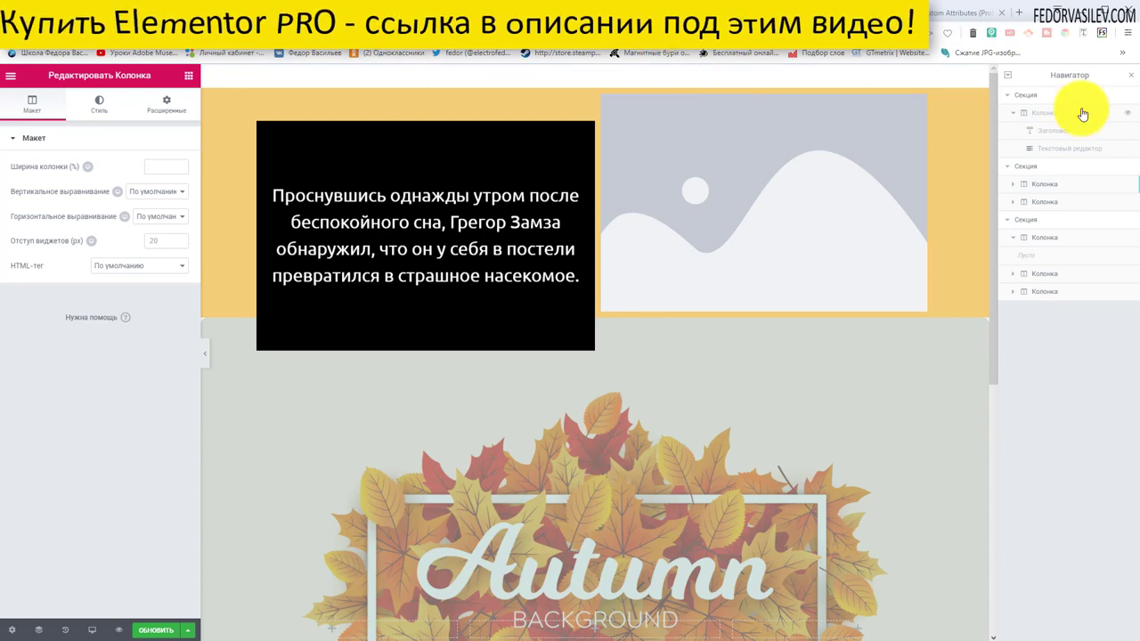
left_click(1126, 120)
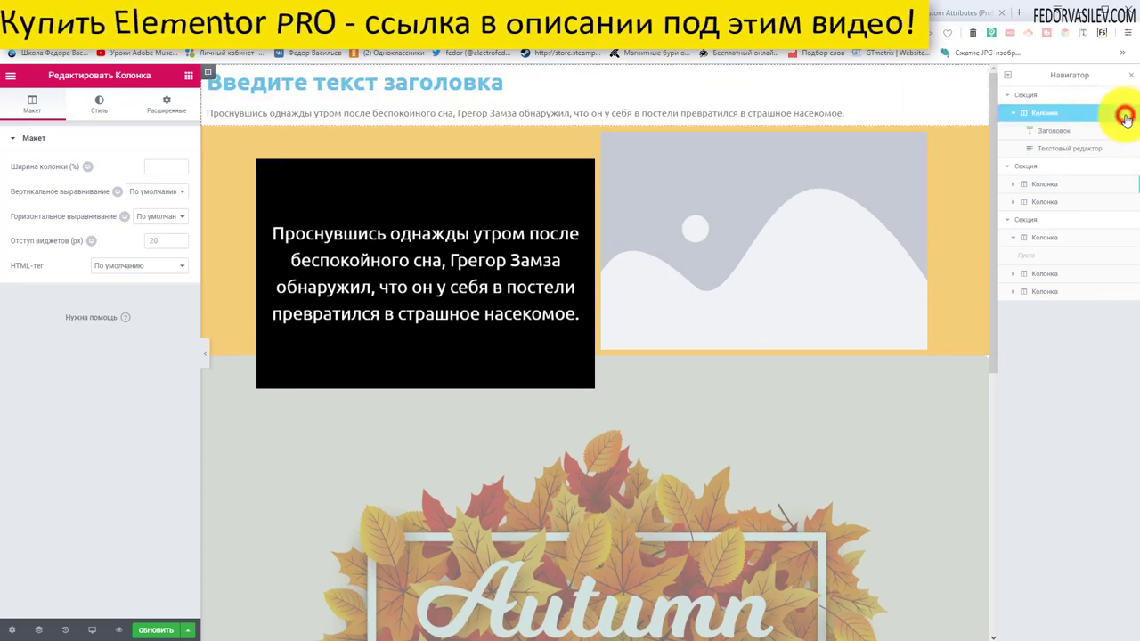
left_click(1006, 110)
left_click(1129, 100)
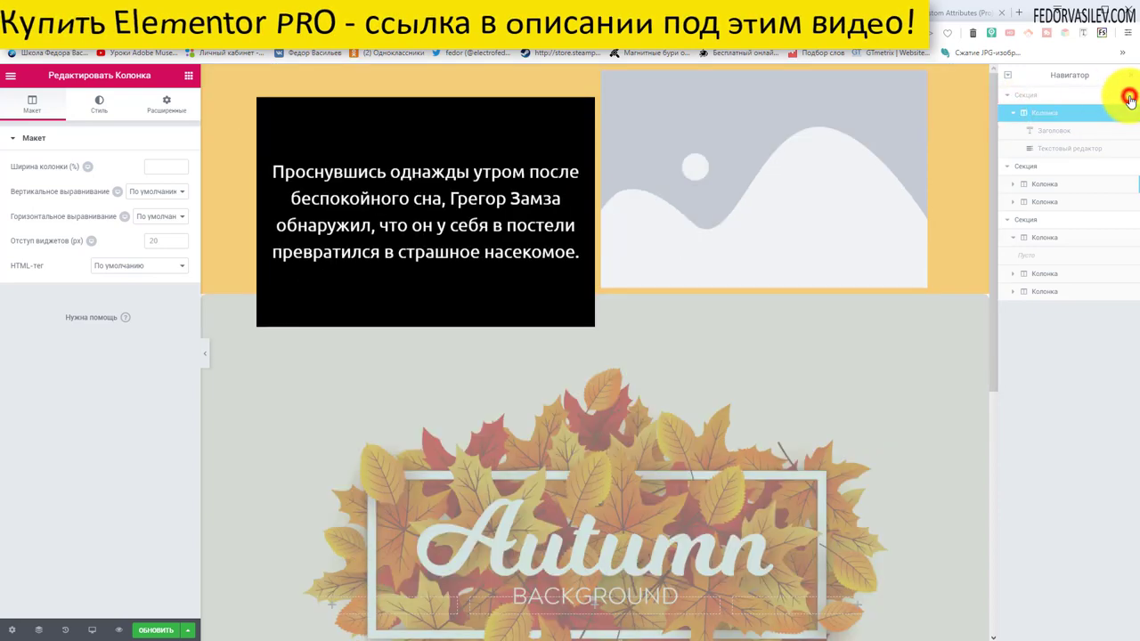
left_click(1129, 100)
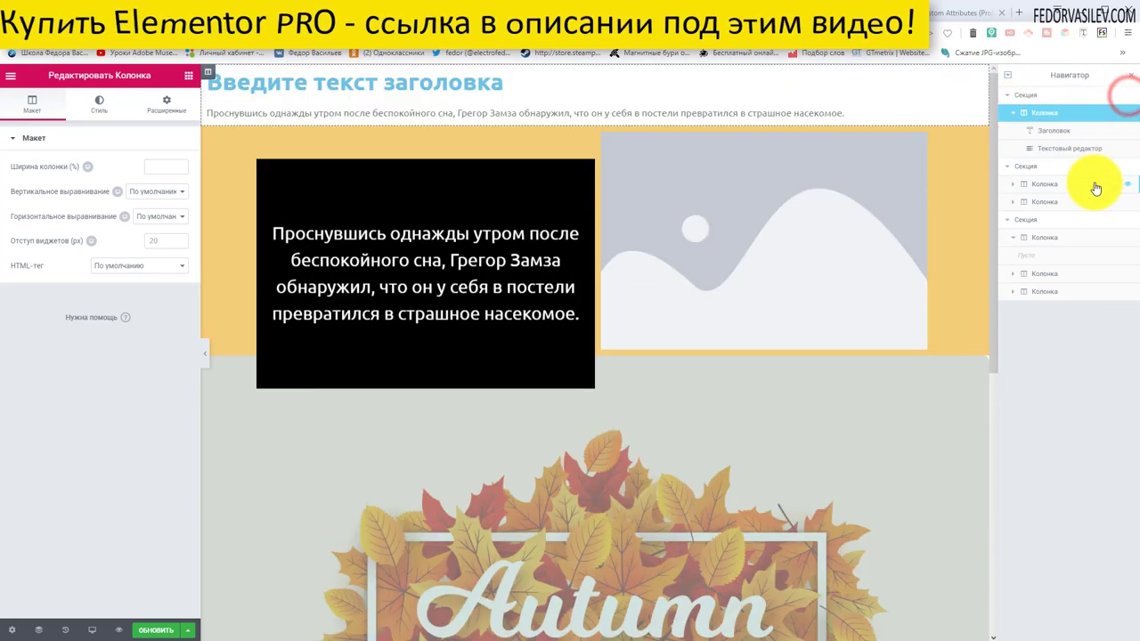
left_click(1127, 167)
left_click(1127, 168)
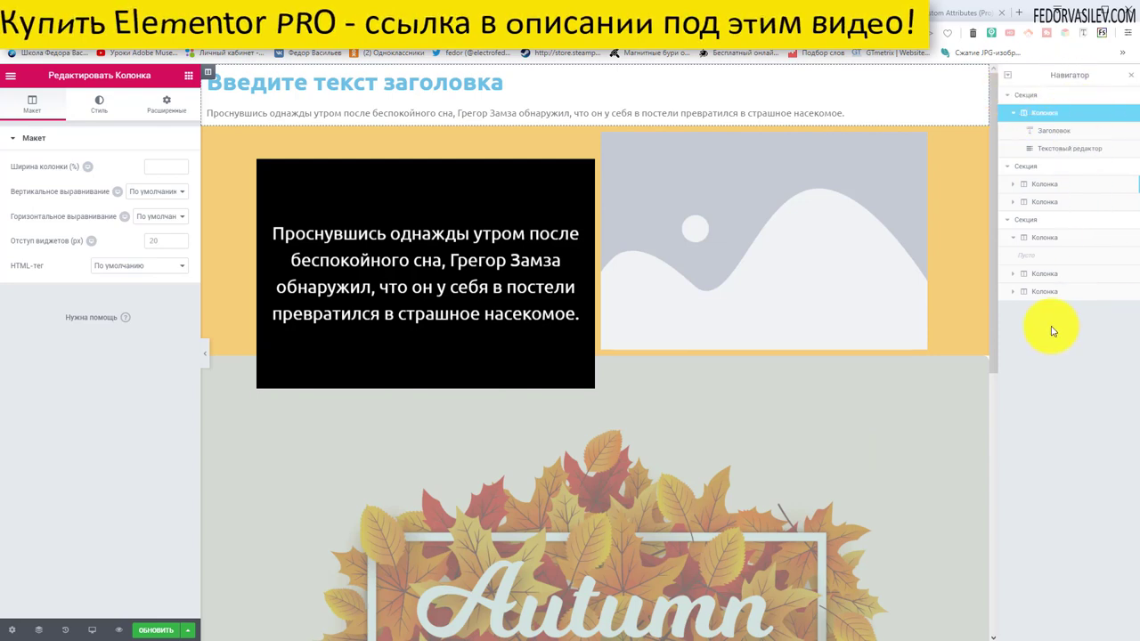
- Select the image widget inside the second section's image column and open its Navigator name for editing
left_click(1028, 203)
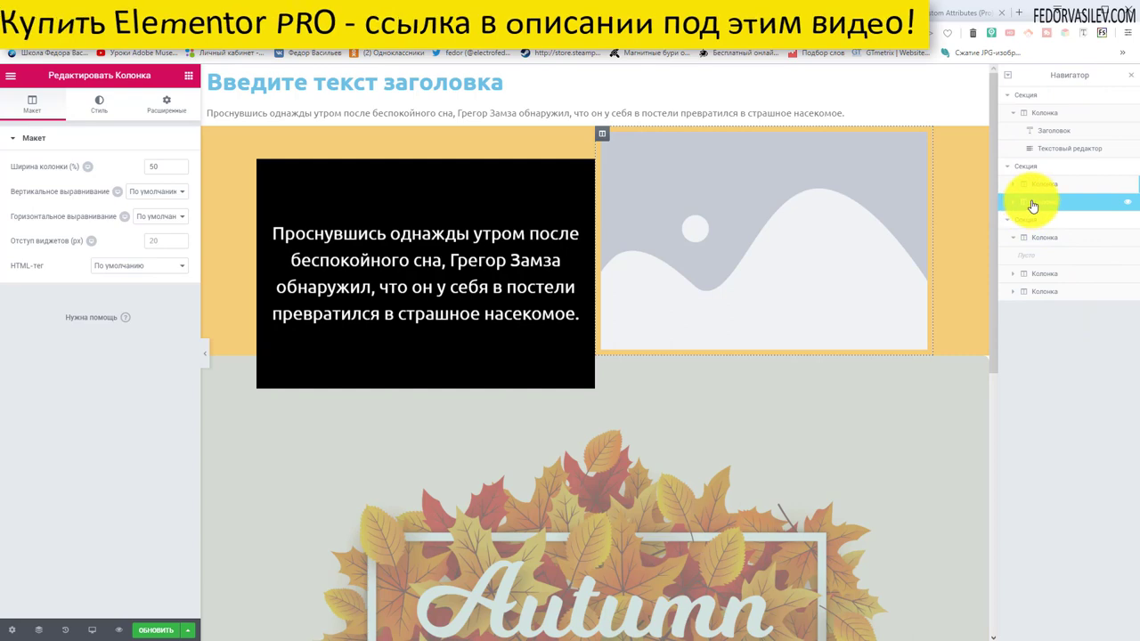
left_click(1013, 202)
left_click(1048, 221)
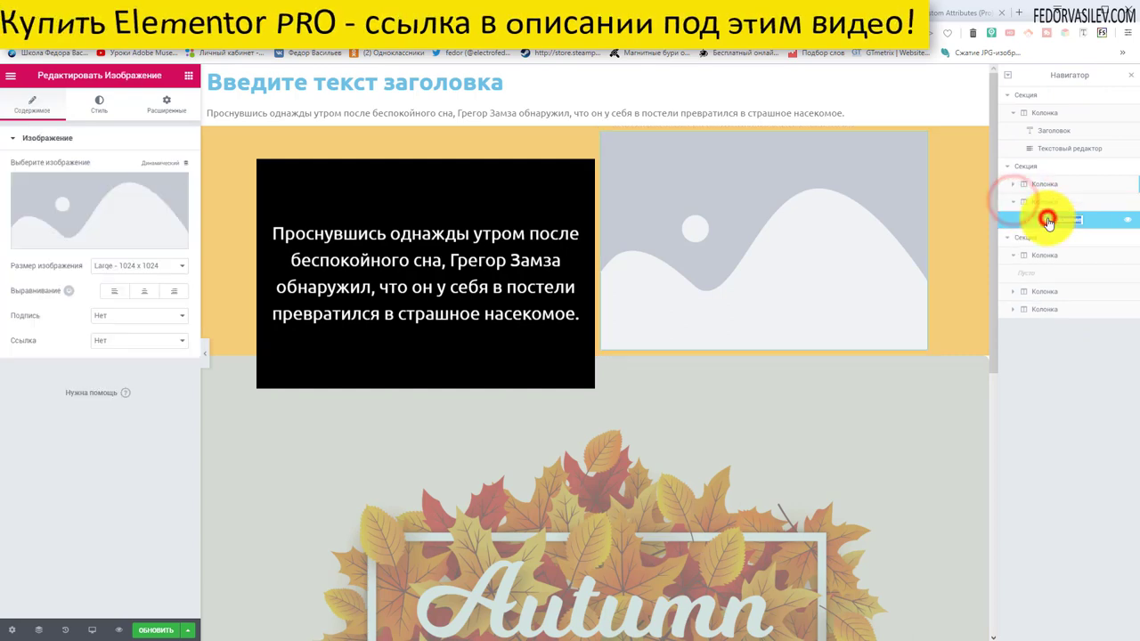
double_click(1048, 221)
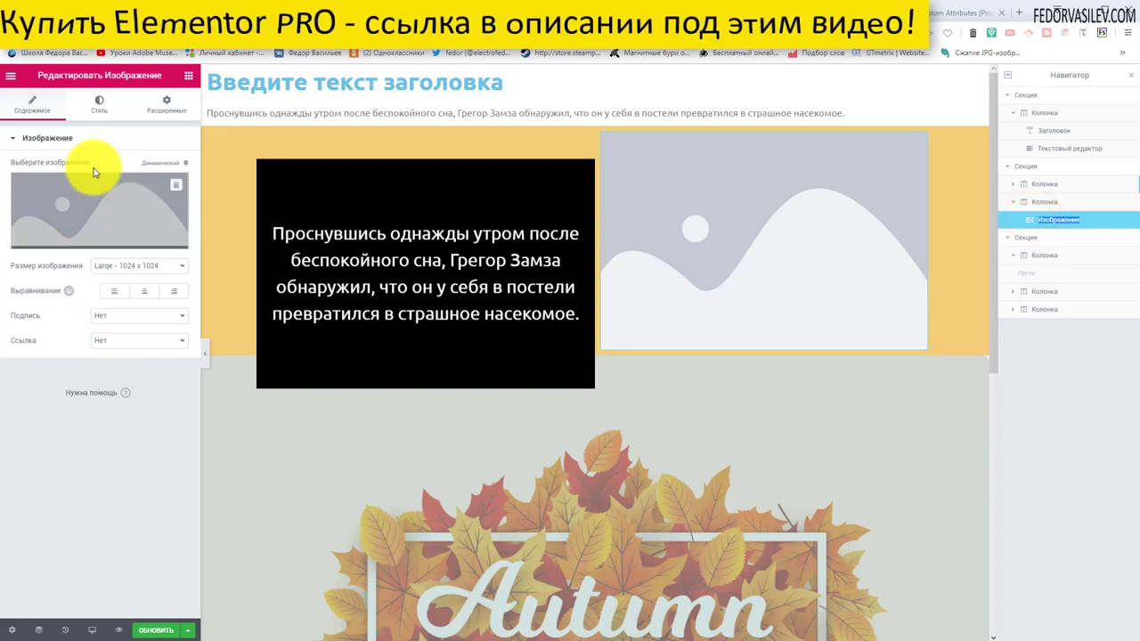
left_click(1047, 196)
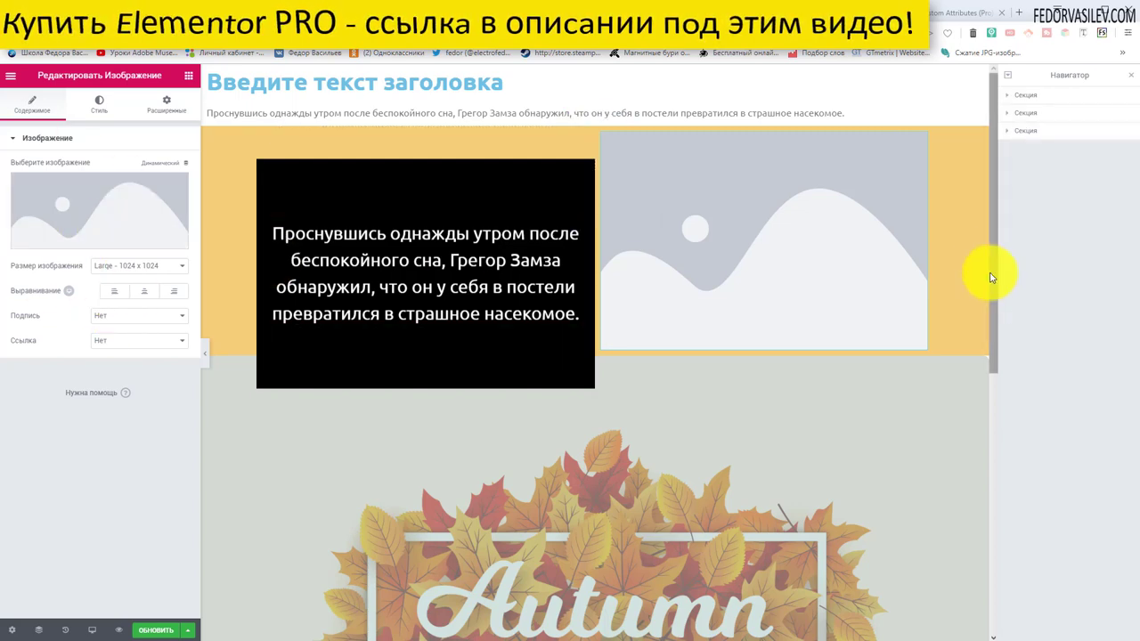
- Collapse and expand the whole Navigator structure, leaving all sections, columns and widgets expanded
left_click(1009, 78)
left_click(1008, 78)
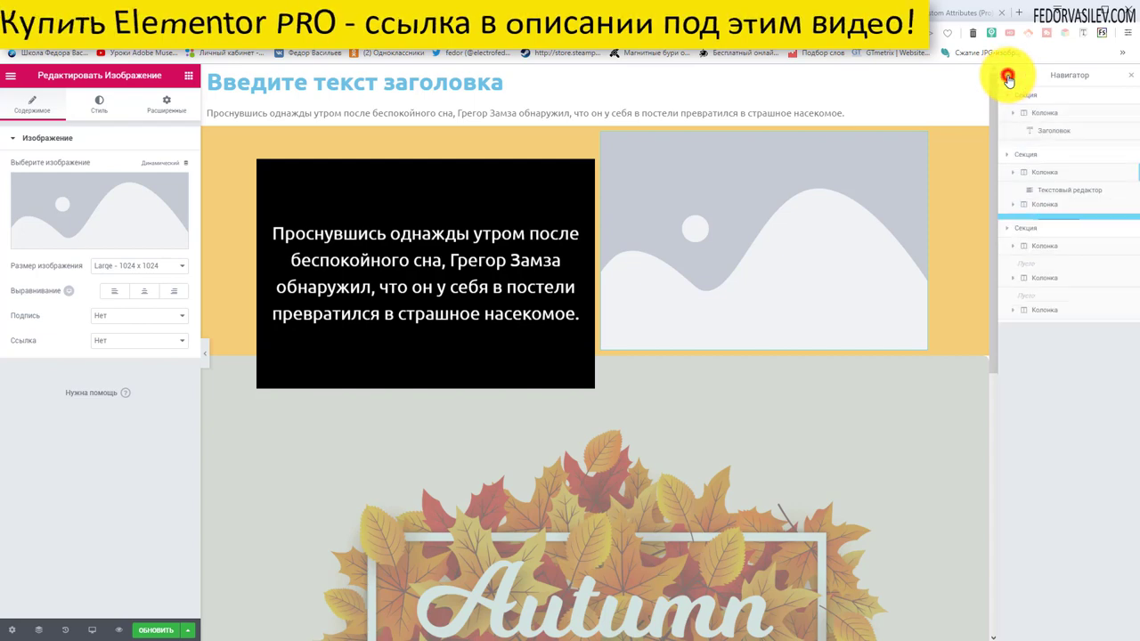
left_click(1008, 79)
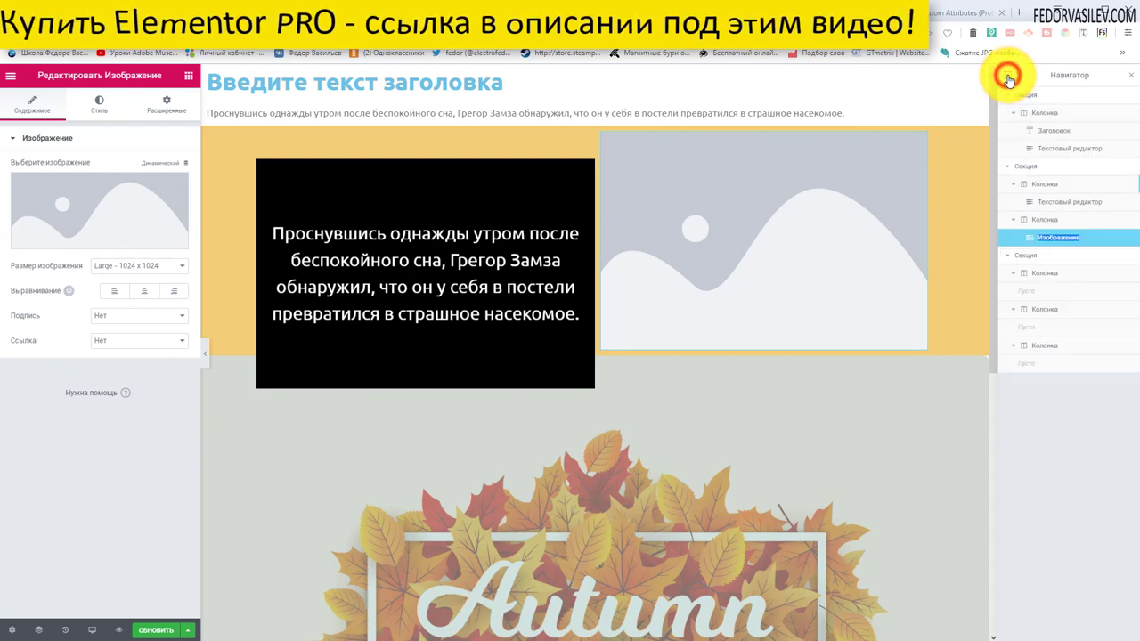
- Open the edit history and roll the text column back through its Mouse Effects, Mouse Track and Direction edits
left_click(66, 630)
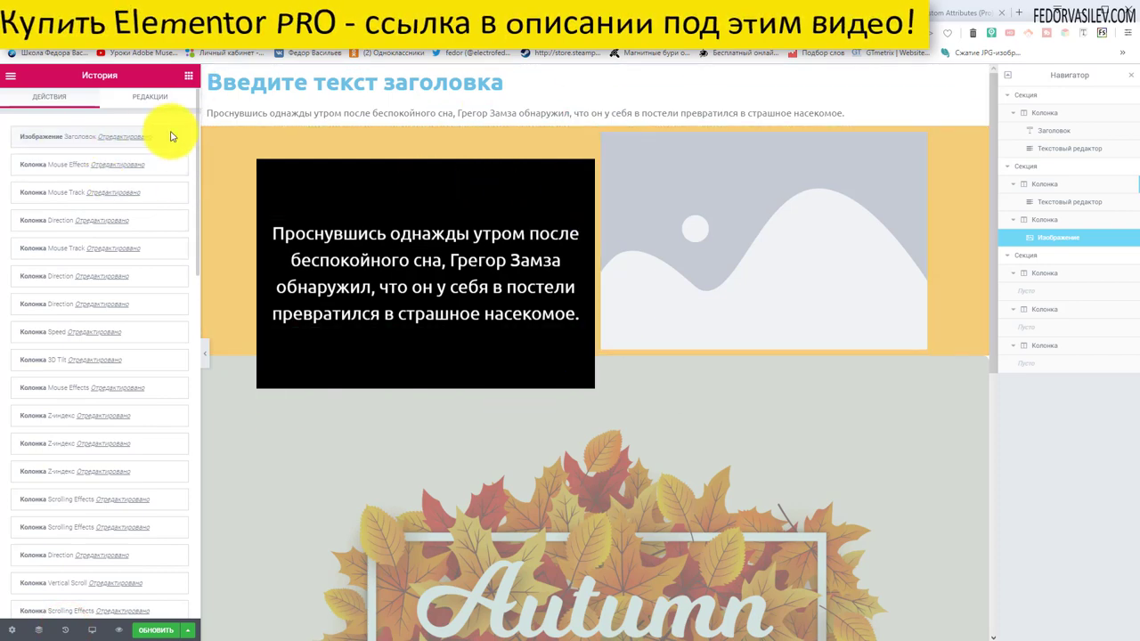
left_click(93, 169)
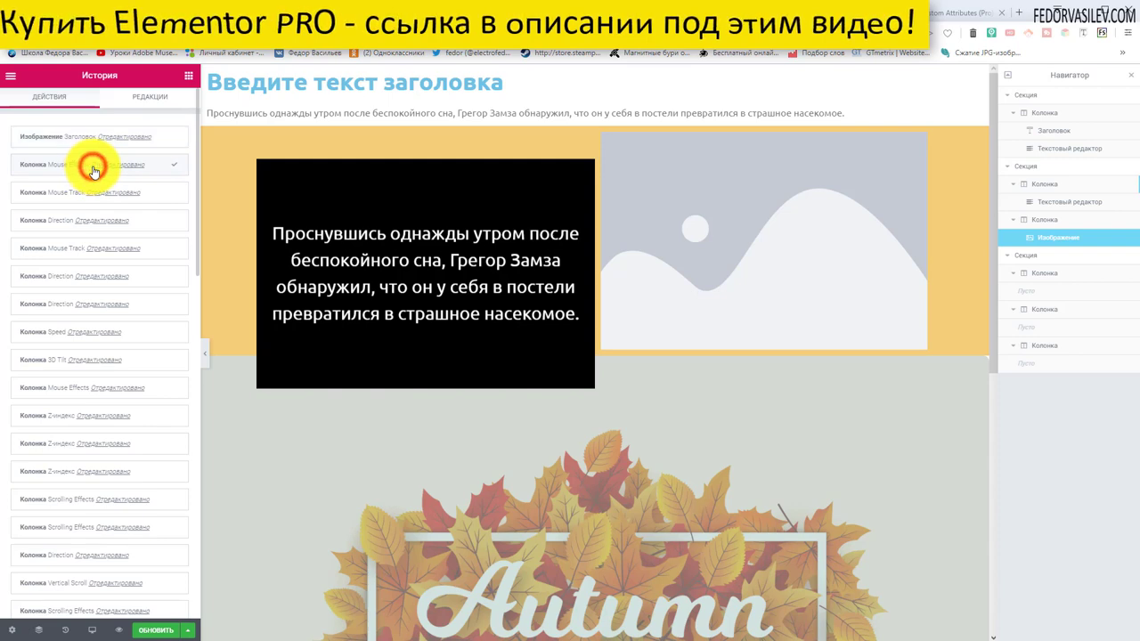
left_click(94, 192)
left_click(103, 221)
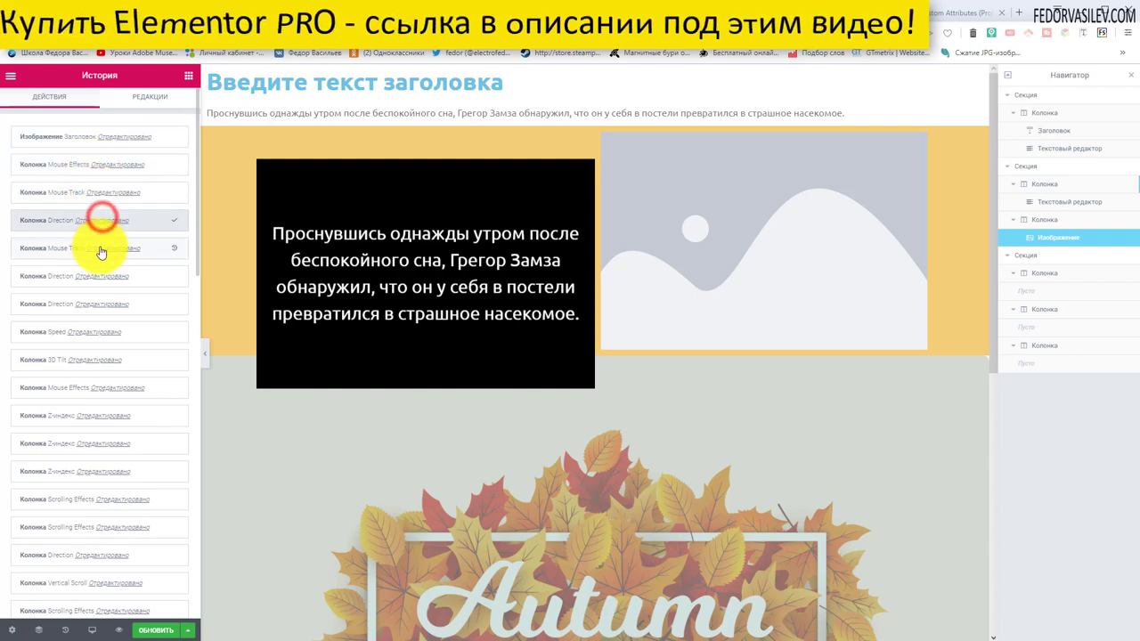
left_click(100, 249)
left_click(97, 278)
left_click(96, 305)
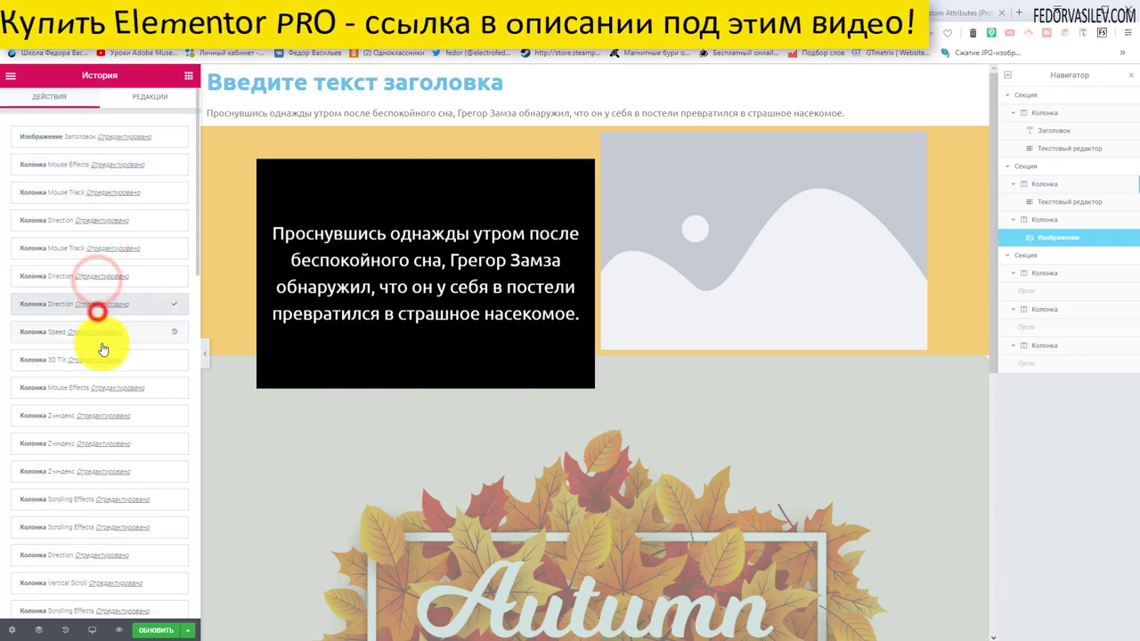
- Roll the text column back past the Scrolling Effects edits to the second-latest background type edit in the history
scroll(107, 383, "down", 1)
left_click(116, 489)
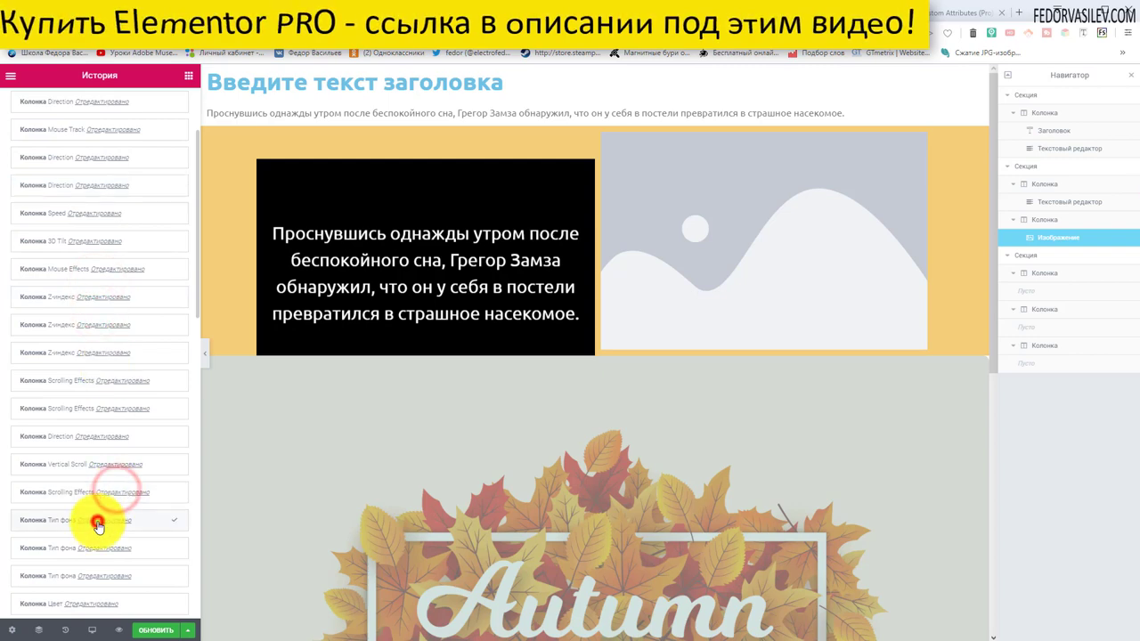
left_click(98, 522)
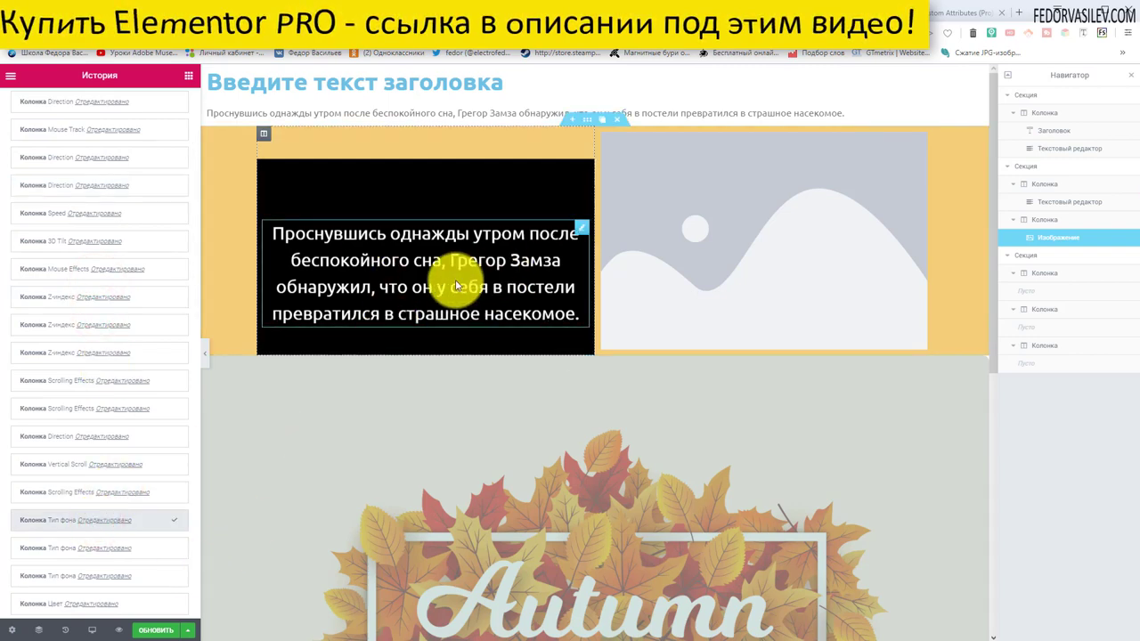
left_click(134, 549)
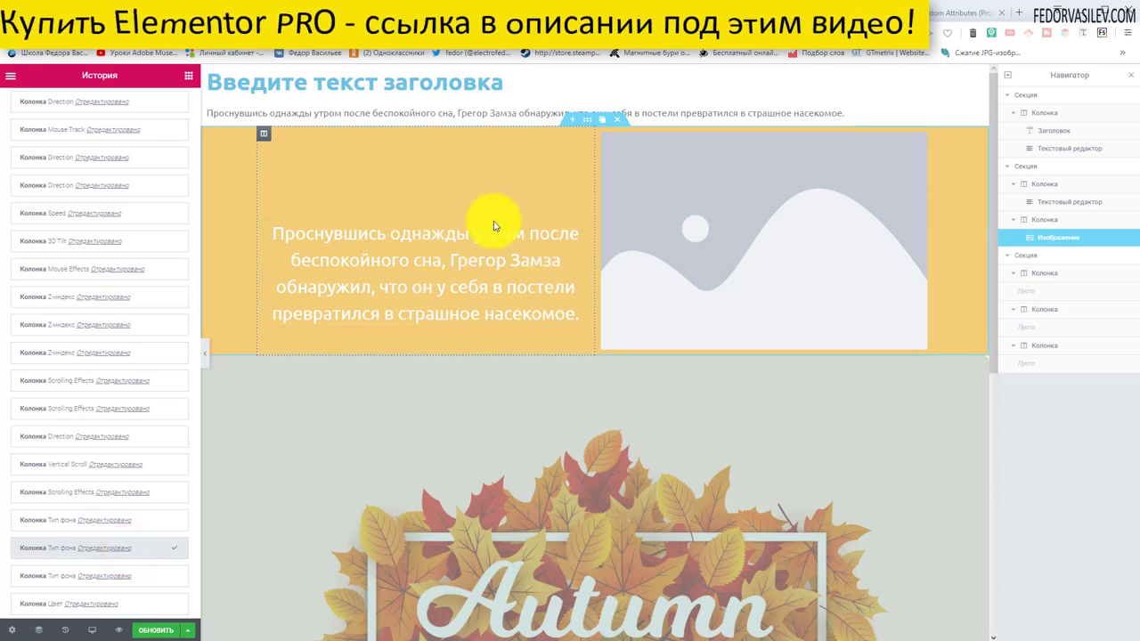
left_click(98, 558)
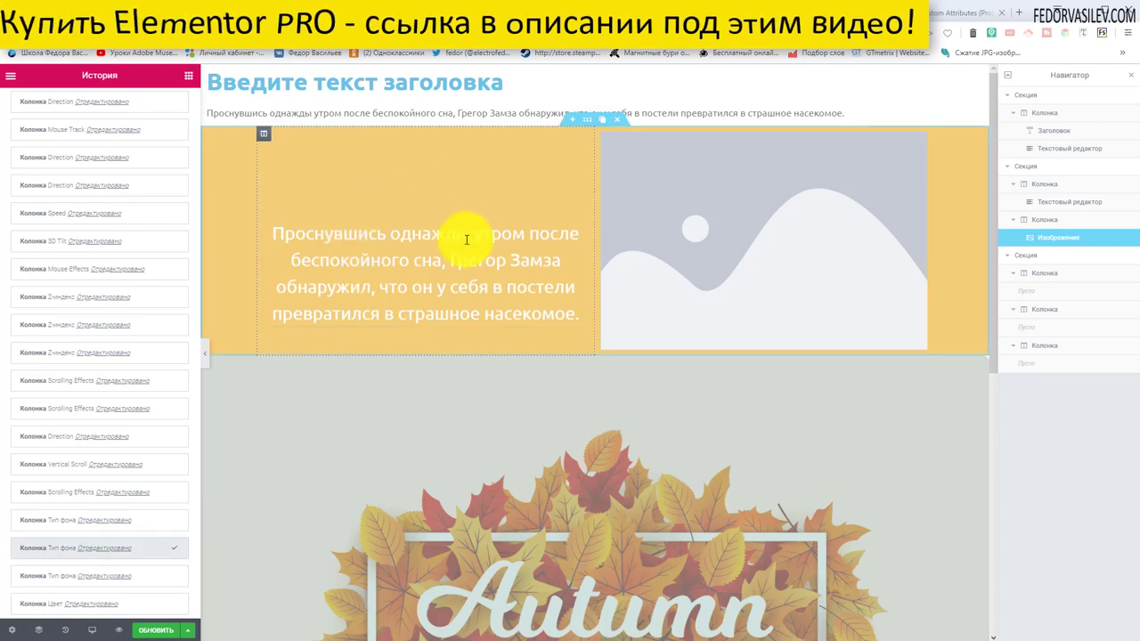
- Move the text column forward to its latest background type edit in the history
left_click(98, 520)
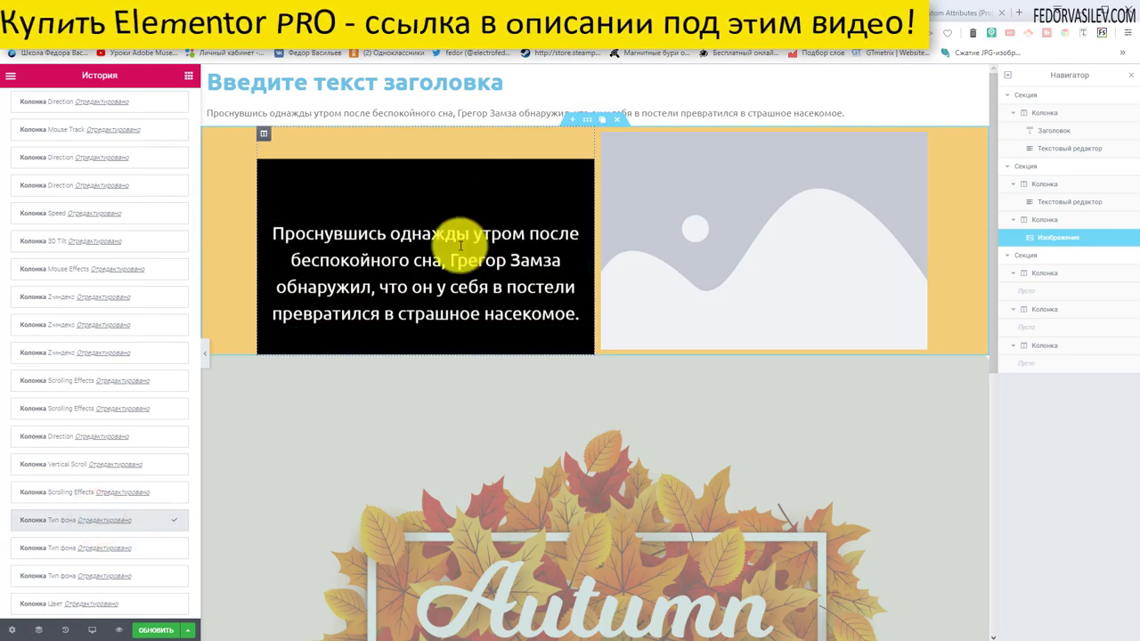
- Preview the page in the tablet and phone responsive modes and return to the desktop view
left_click(92, 629)
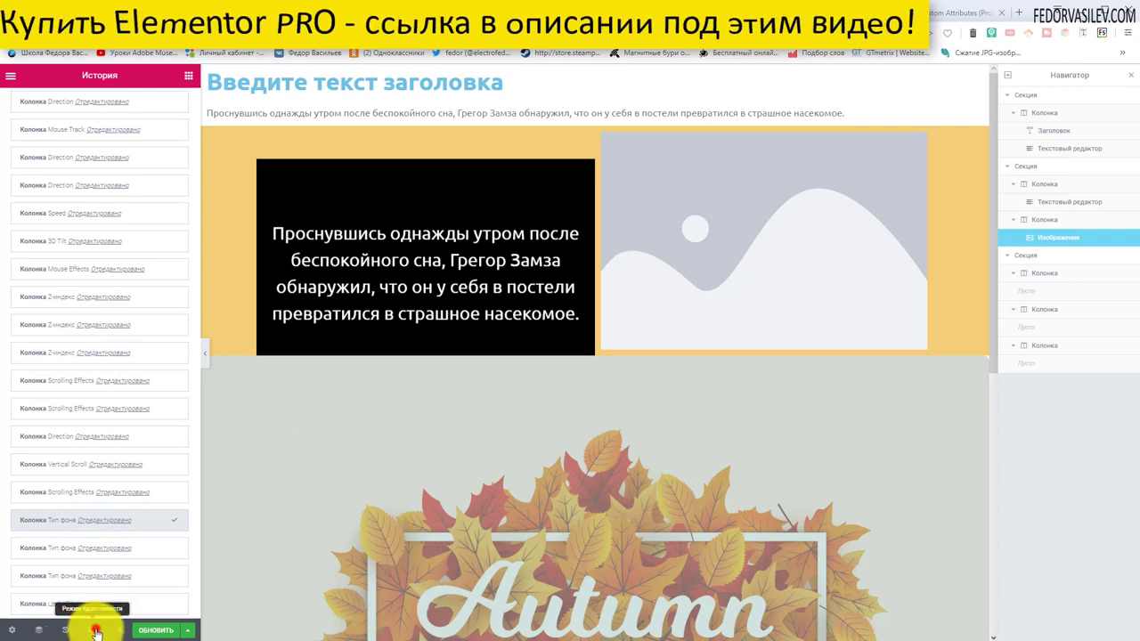
left_click(49, 583)
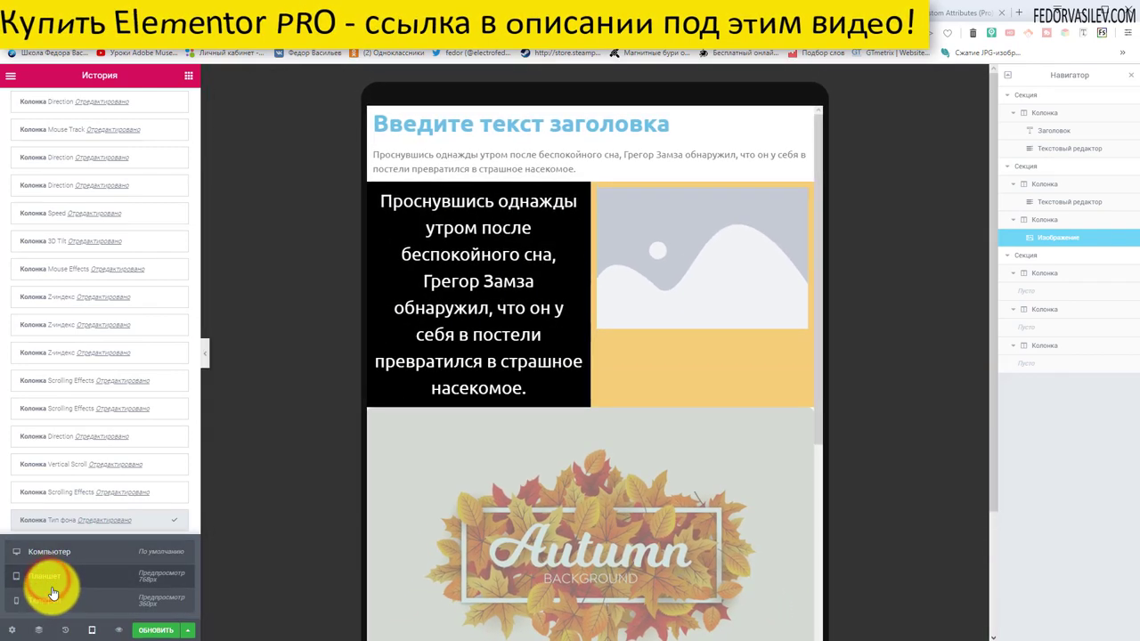
left_click(52, 604)
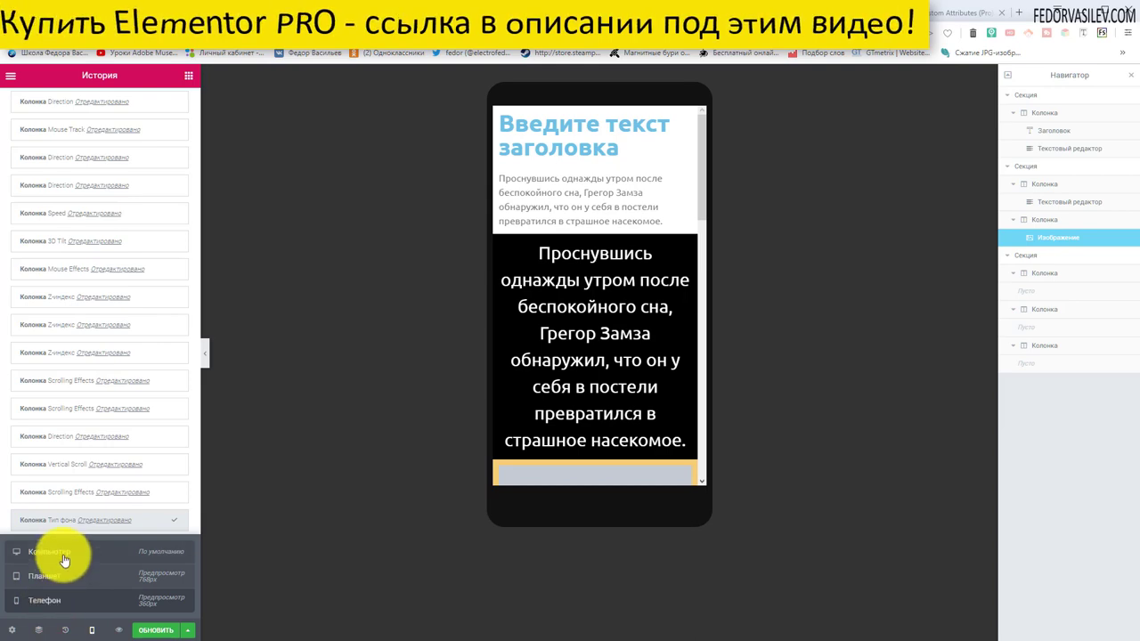
left_click(64, 556)
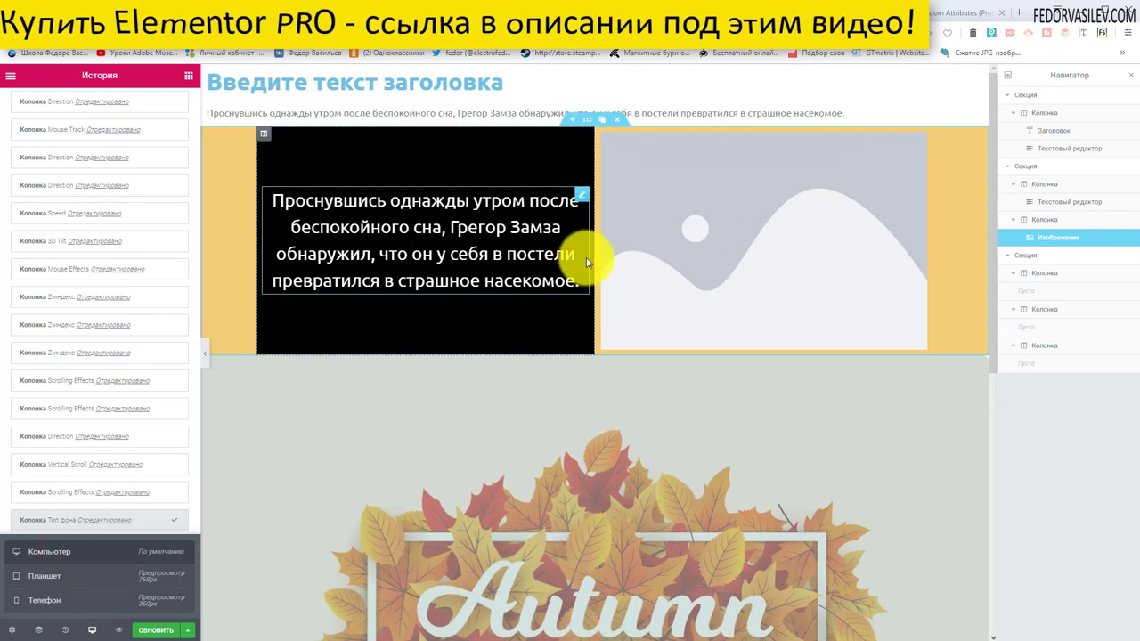
- Open the page's change preview and close it, and view the save options for draft and template without saving
left_click(120, 632)
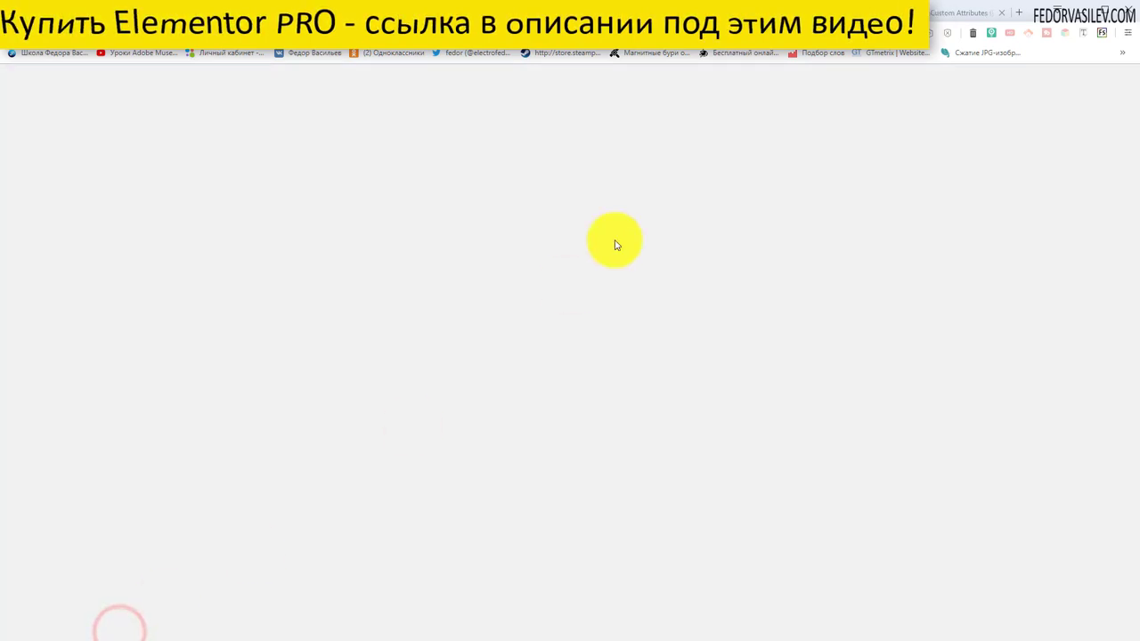
key("ctrl+w")
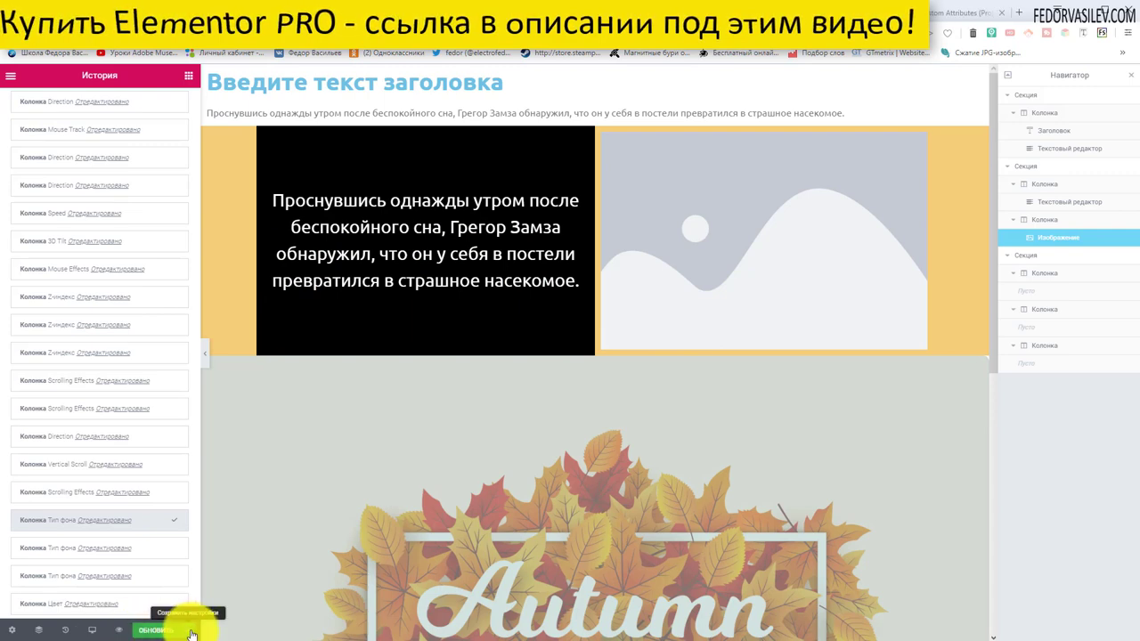
left_click(190, 632)
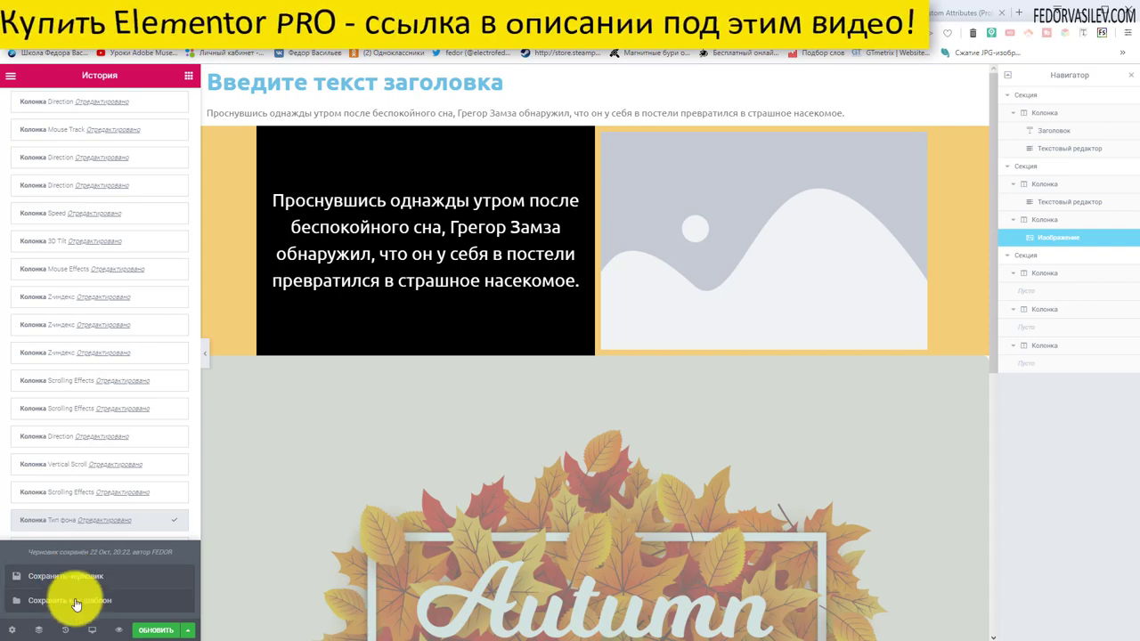
left_click(187, 630)
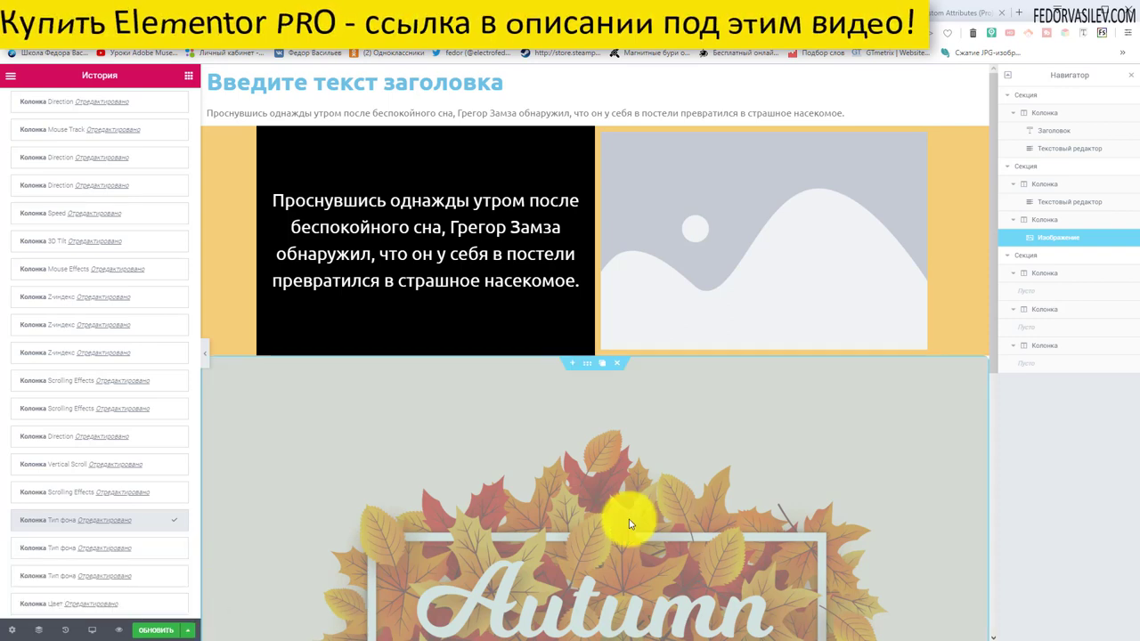